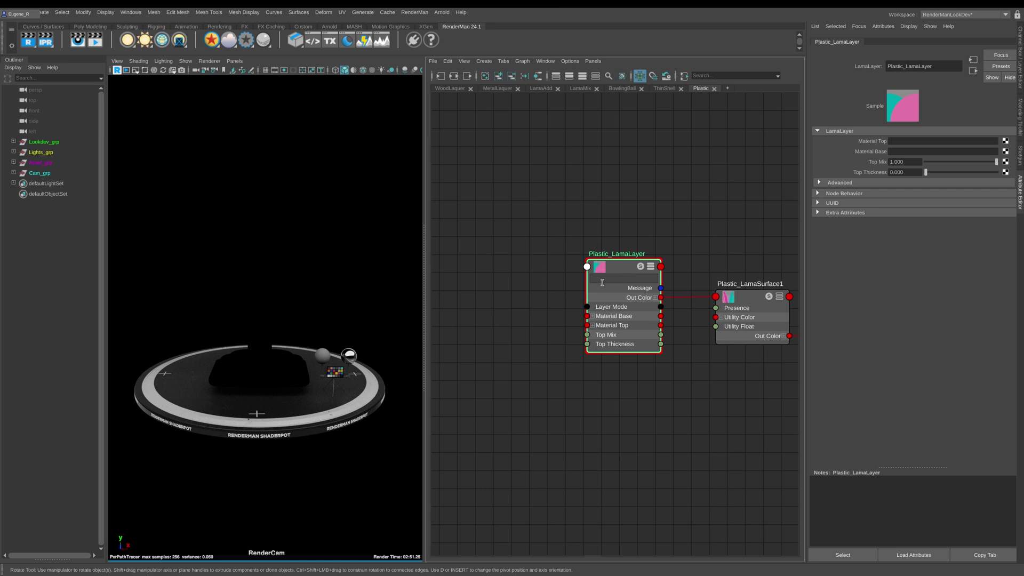
Step: Search for a diffuse node in the Node Editor's quick-creation box, then dismiss it
click(466, 211)
key(Tab)
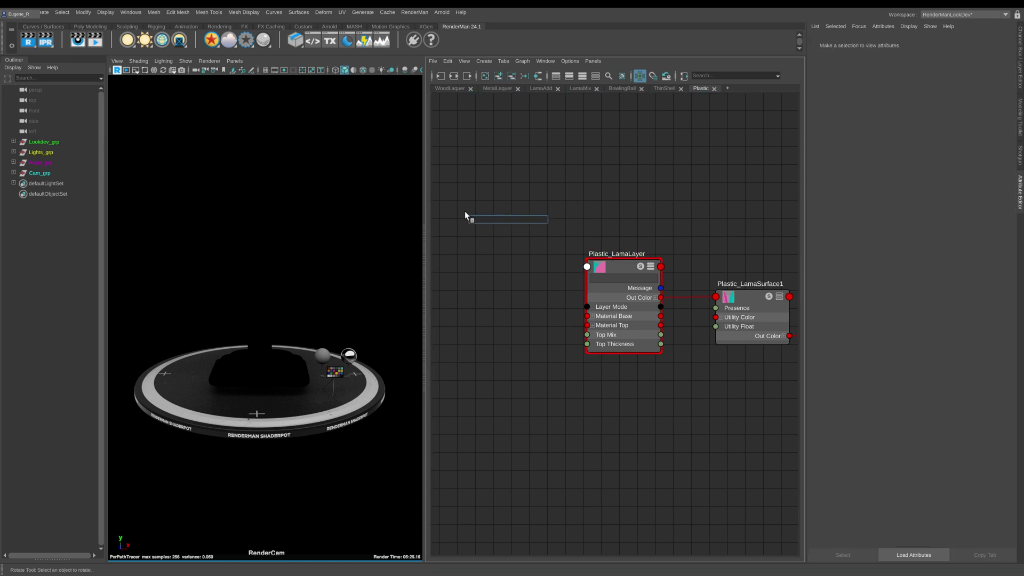
text(diff)
click(552, 179)
Step: Connect a new LamaDiffuse node to Plastic_LamaLayer's Material Base
click(616, 266)
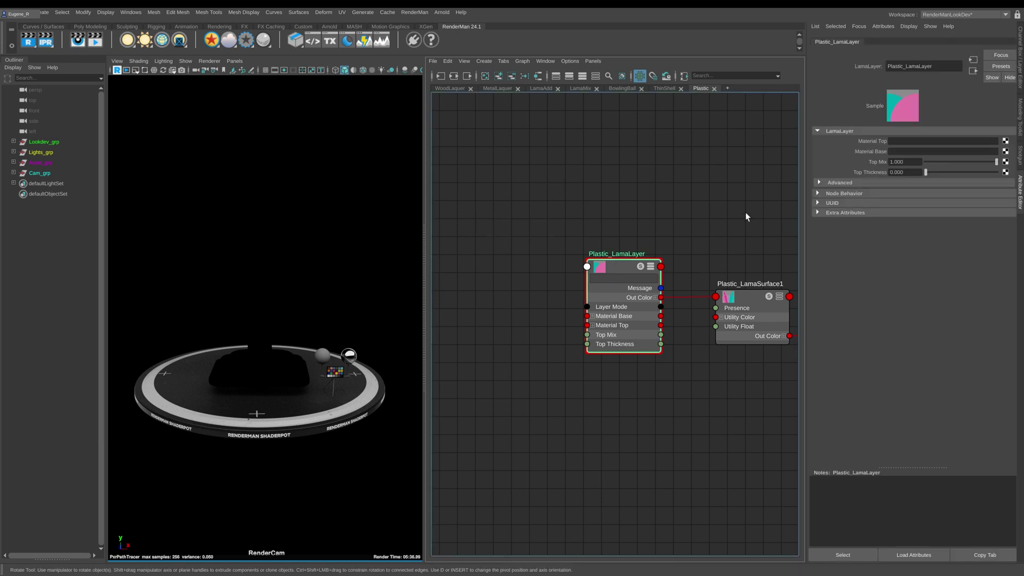
right_click(905, 153)
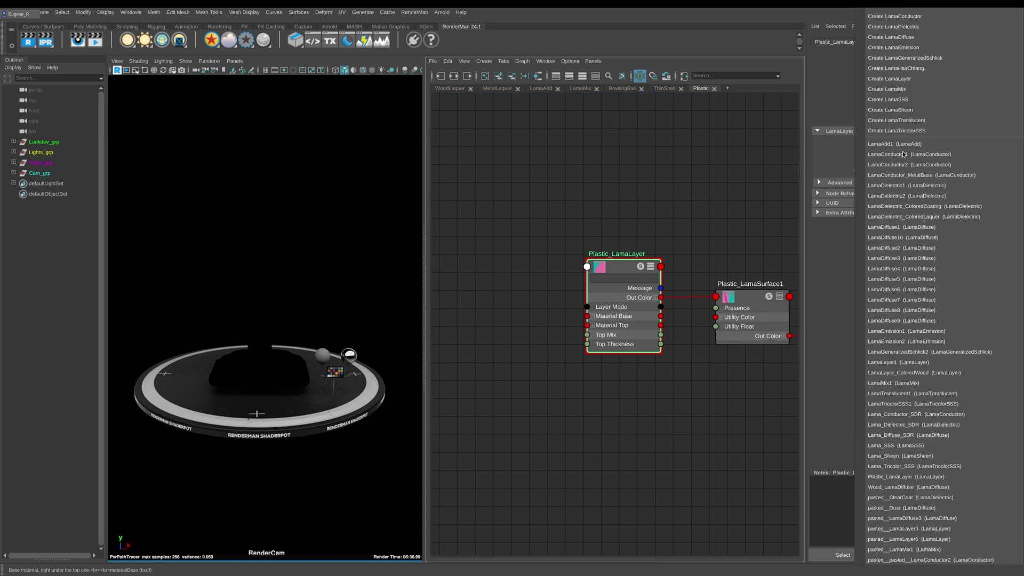
click(904, 38)
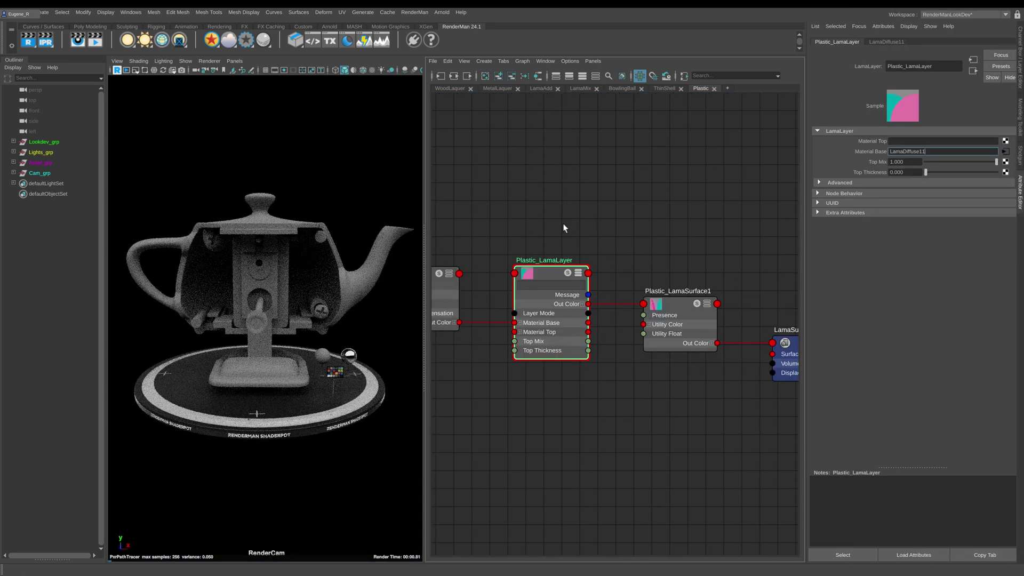
alt+middle_drag(562, 222, 653, 220)
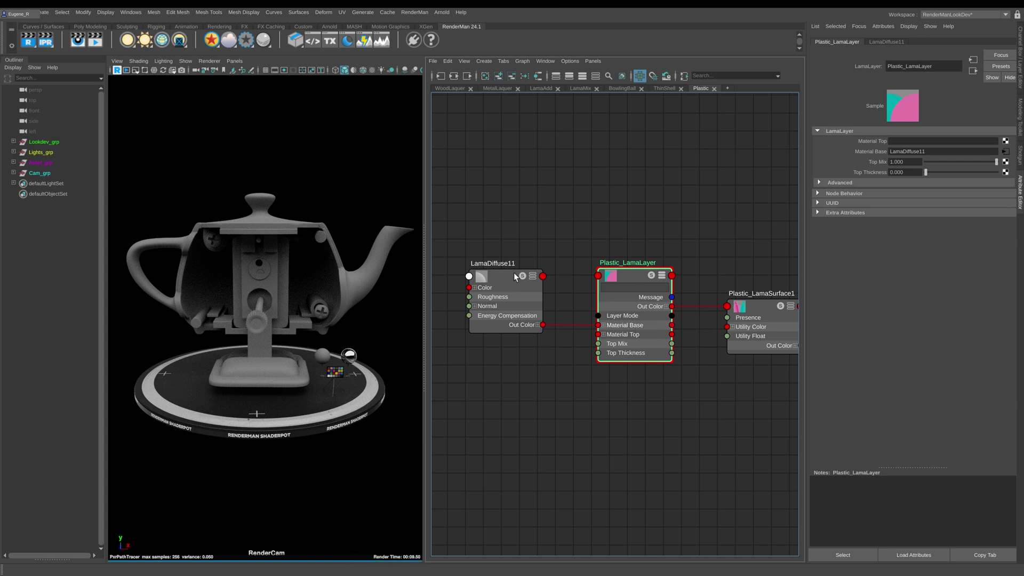
Step: Make LamaDiffuse11's colour purple using the Color History swatch, then reselect Plastic_LamaLayer
click(501, 287)
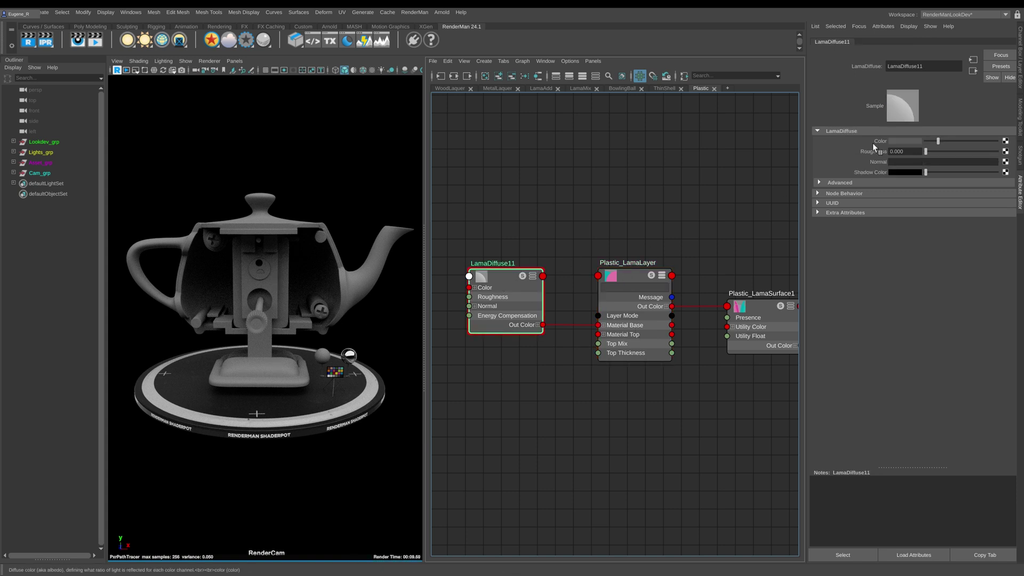
click(892, 142)
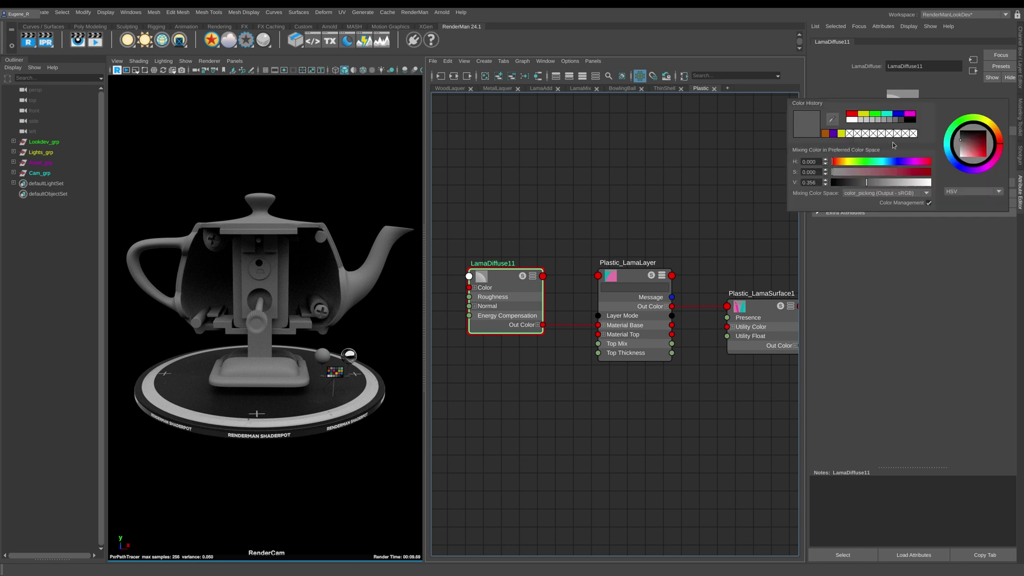
click(833, 133)
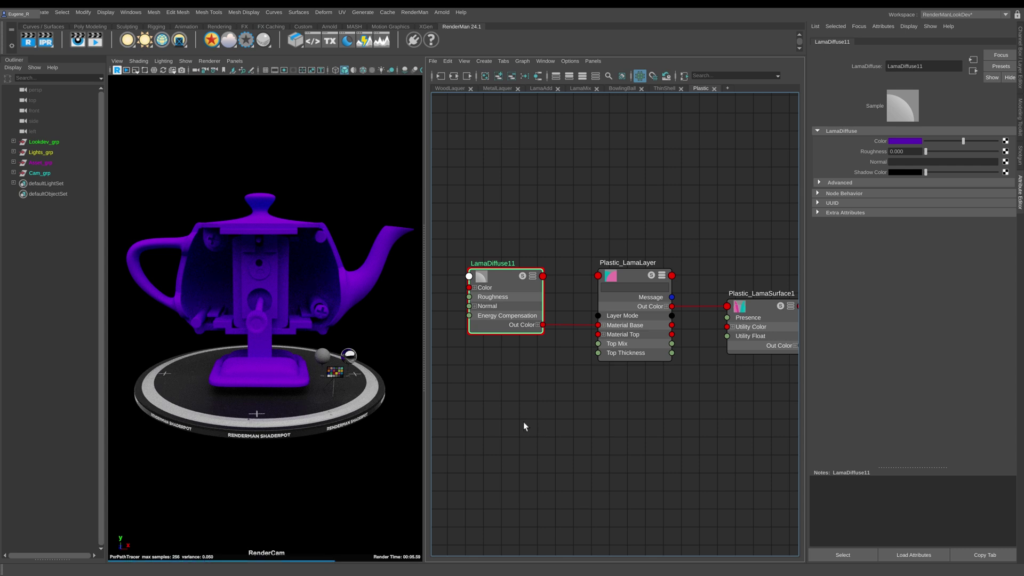
click(629, 276)
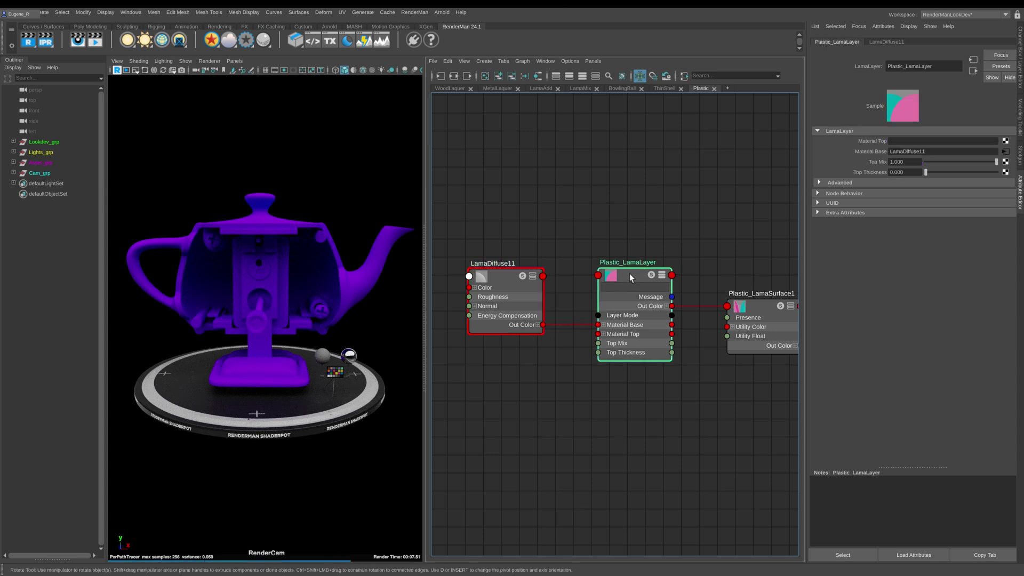
Step: Connect a new LamaDielectric to Plastic_LamaLayer's Material Top and review the connected nodes
right_click(897, 145)
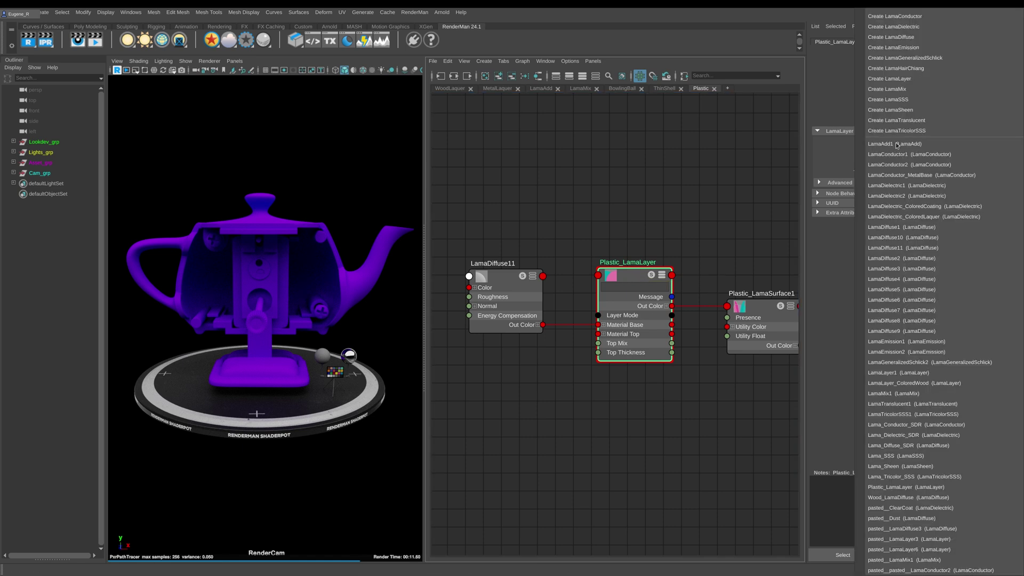
click(907, 28)
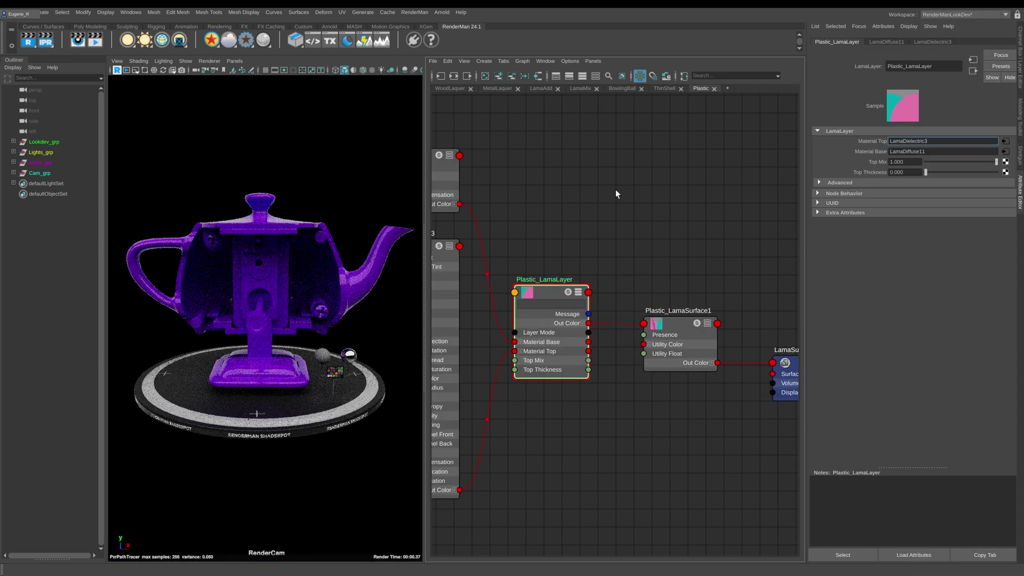
click(665, 209)
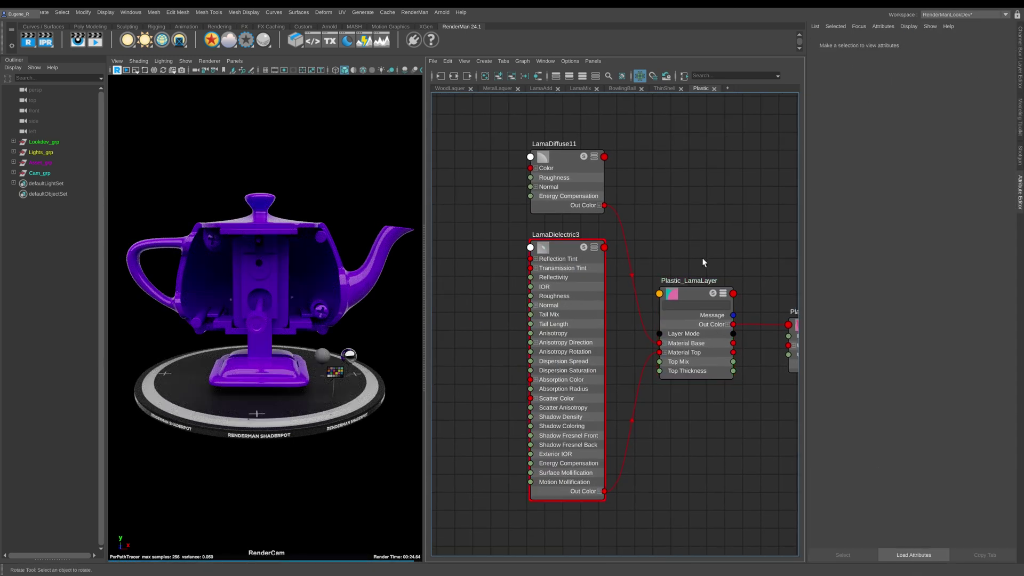
click(558, 158)
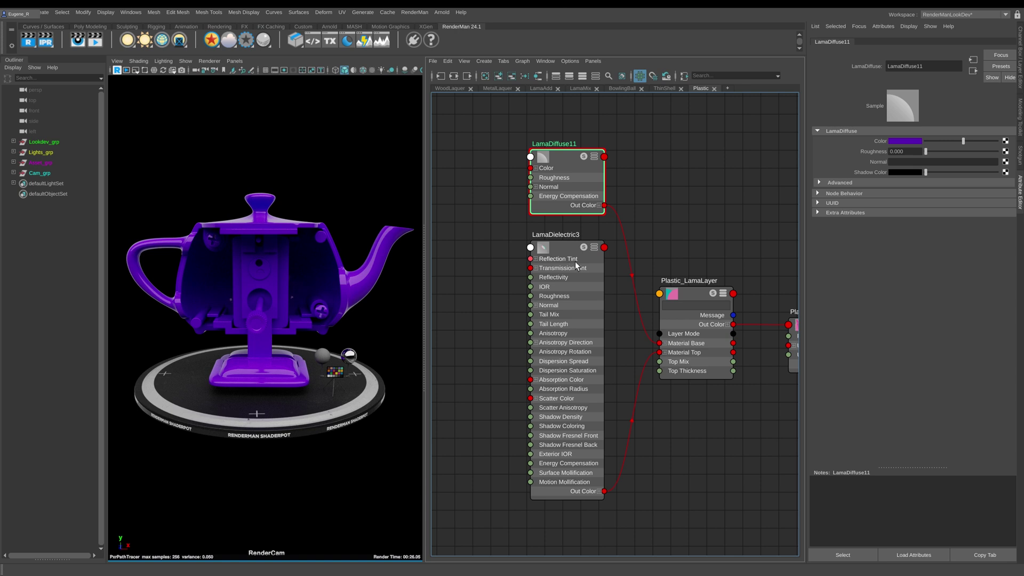
click(692, 297)
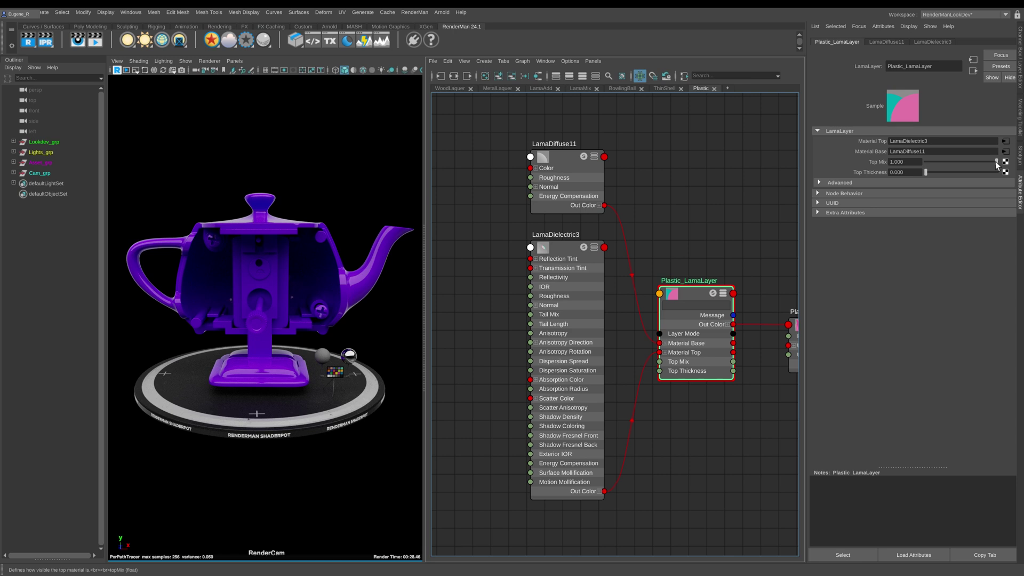
drag(996, 161, 846, 159)
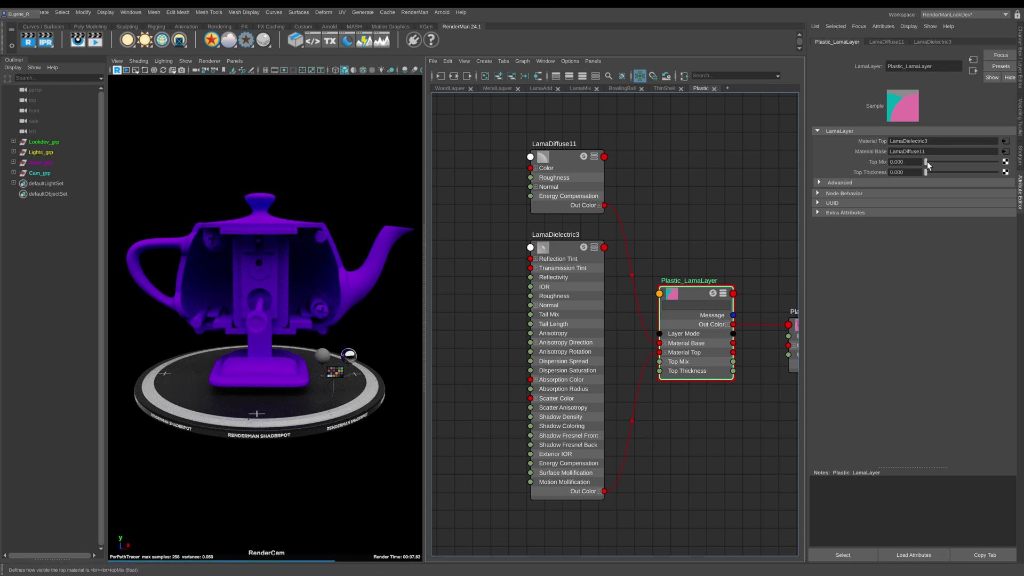
drag(927, 165, 1004, 166)
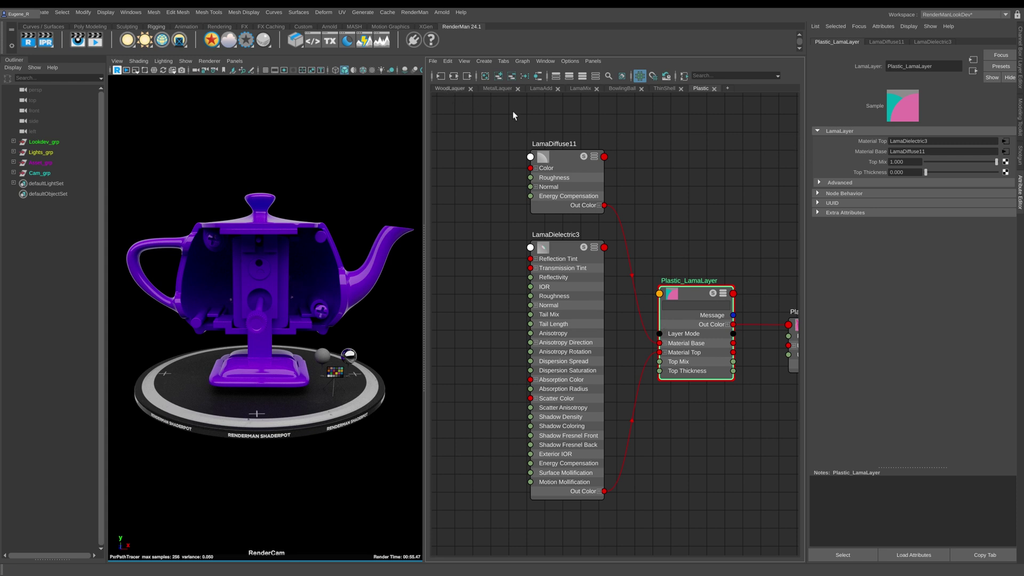
Step: Show Plastic_LamaLayer's Advanced settings, keep Layer Mode on Auto, and review each node
click(837, 183)
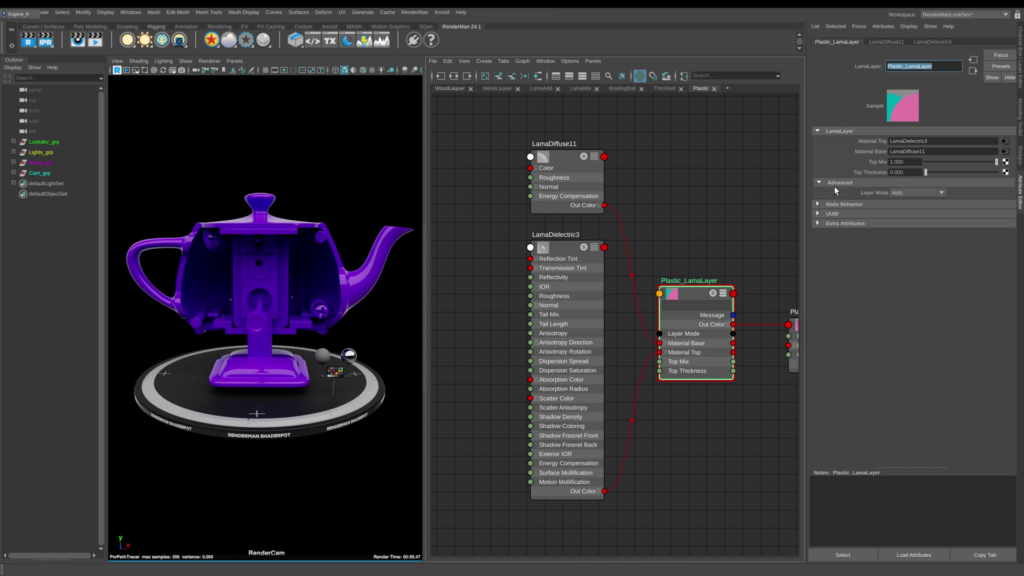
click(901, 193)
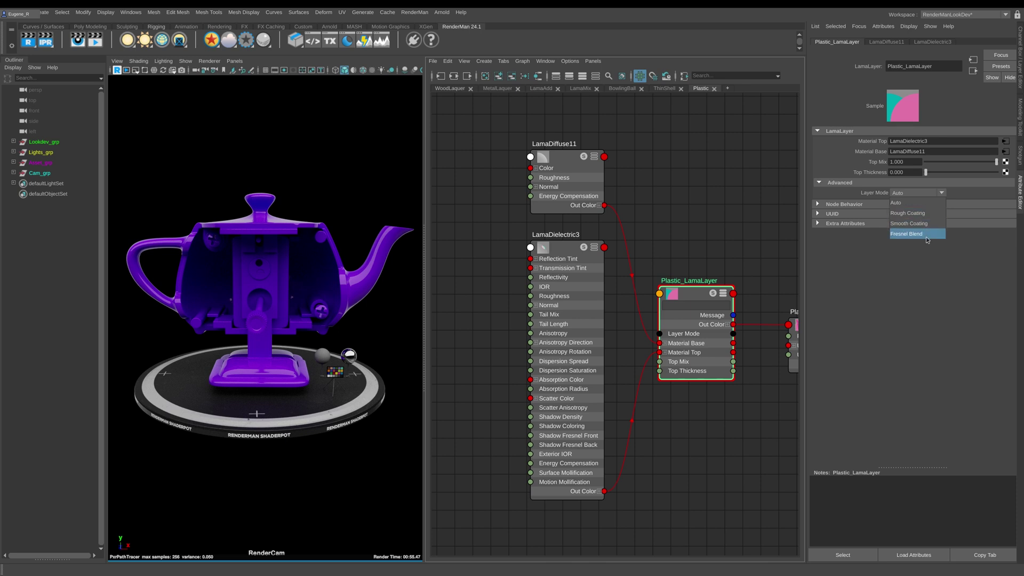
click(906, 204)
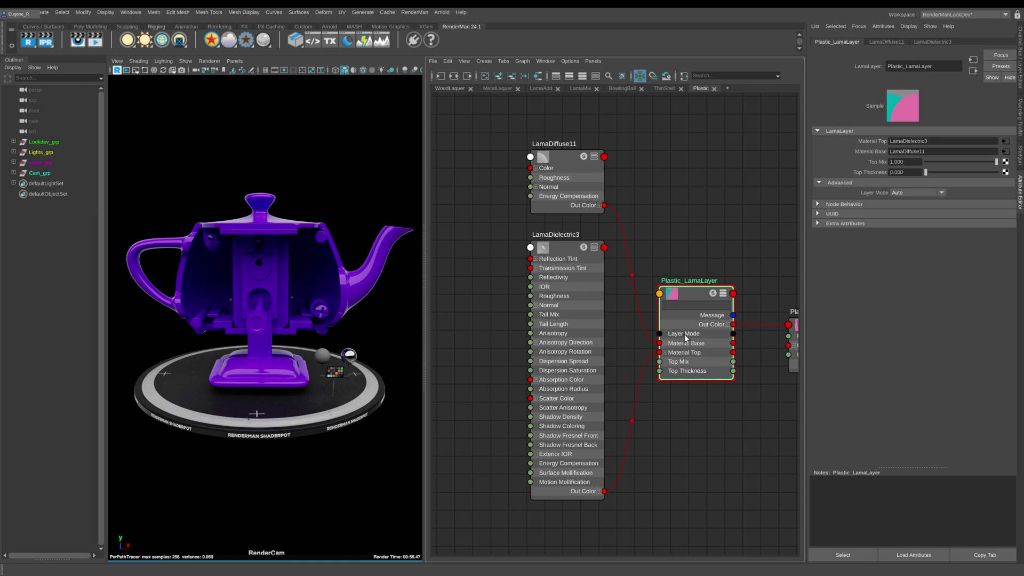
click(563, 156)
click(555, 246)
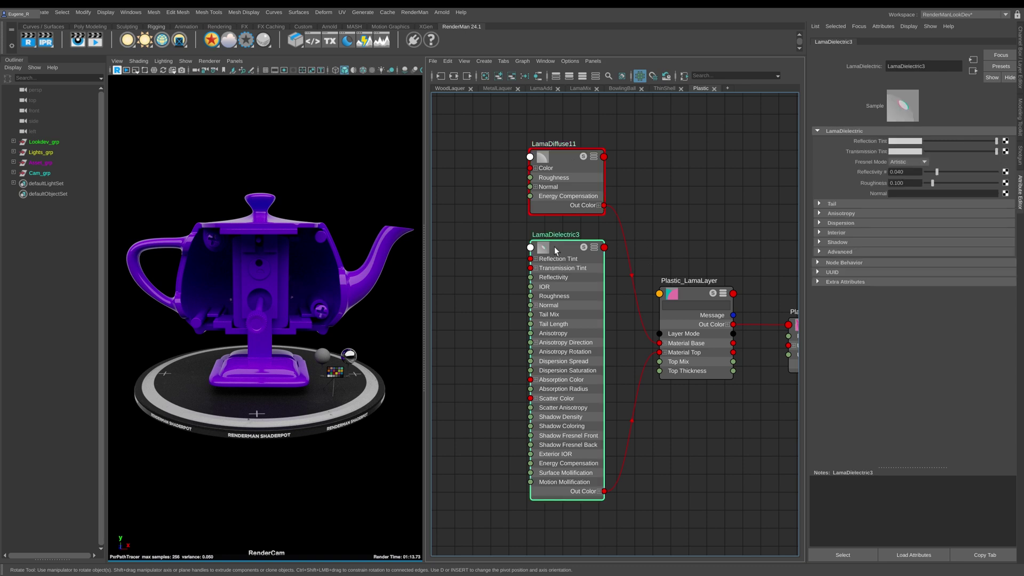
click(734, 273)
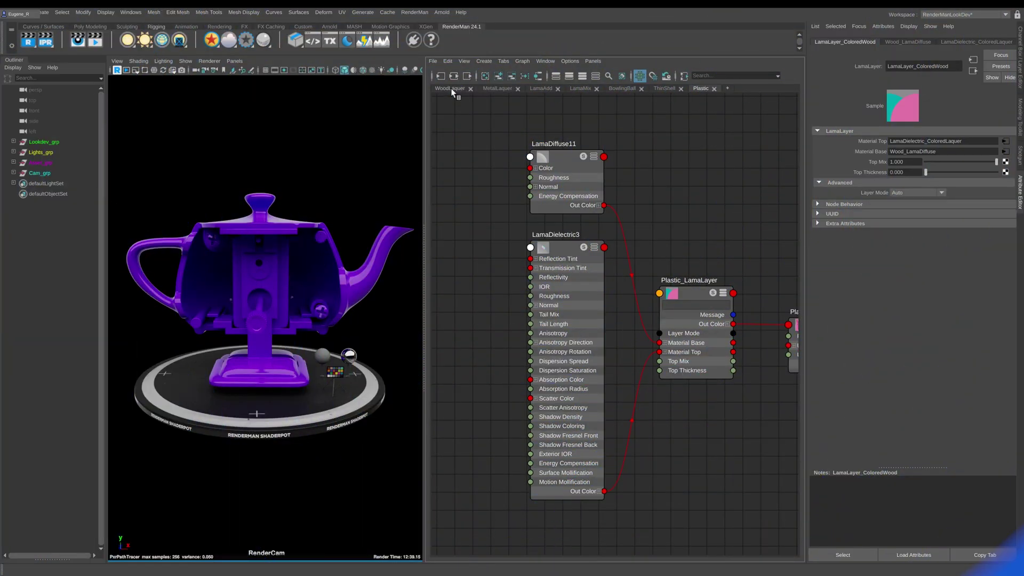
Step: Assign LamaSurface_ColoredWood from the WoodLaquer graph to the TeaPot model
click(450, 88)
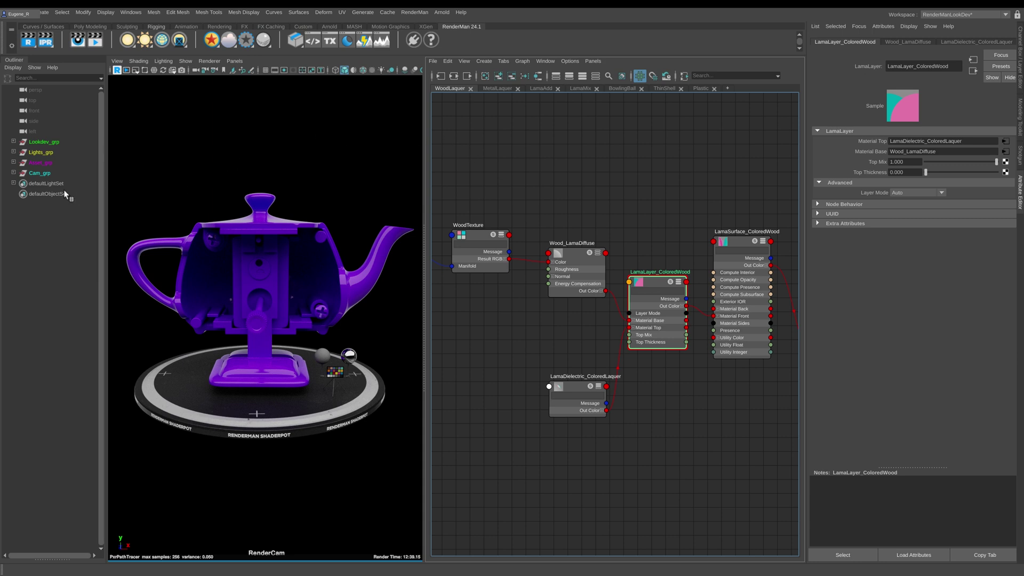
click(13, 163)
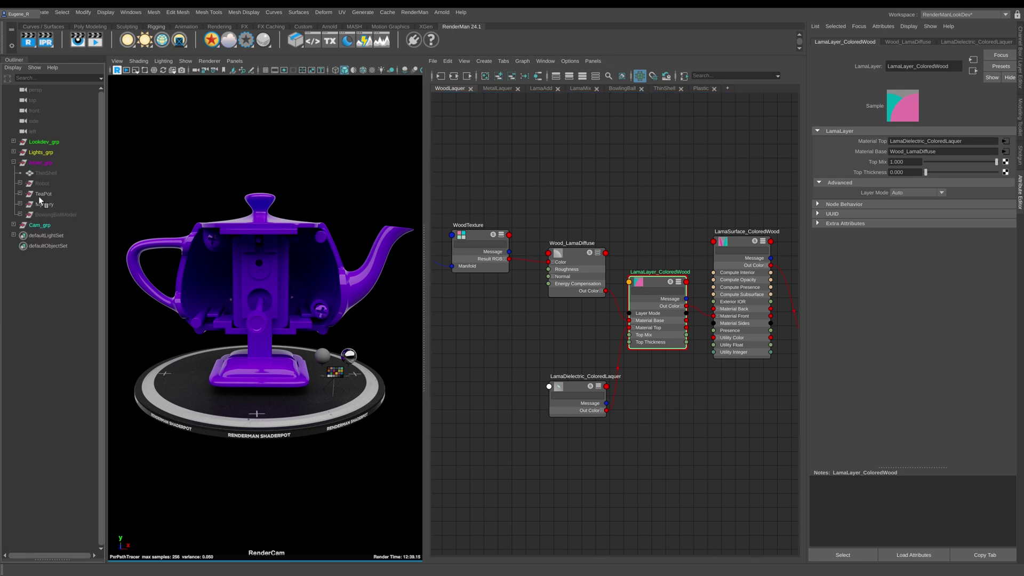
click(48, 194)
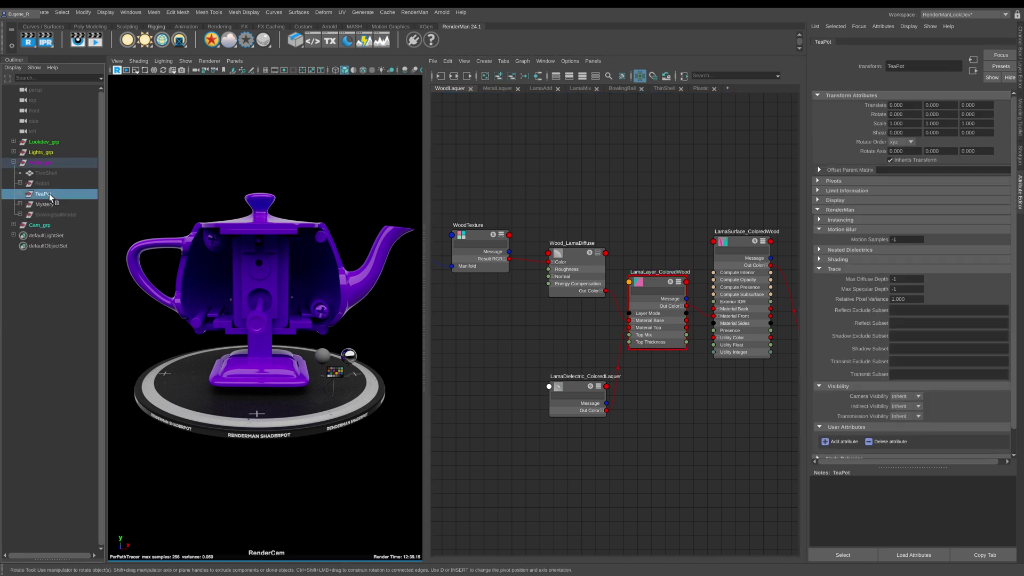
click(741, 247)
right_drag(742, 246, 740, 218)
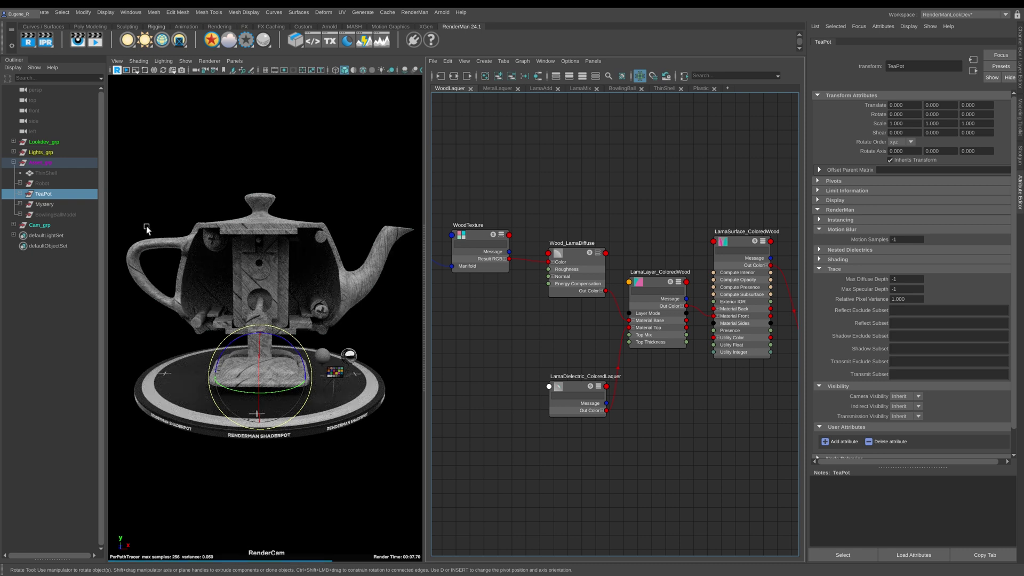
Step: Deselect, then review LamaLayer_ColoredWood, Wood_LamaDiffuse, WoodTexture and LamaDielectric_ColoredLaquer settings
click(13, 162)
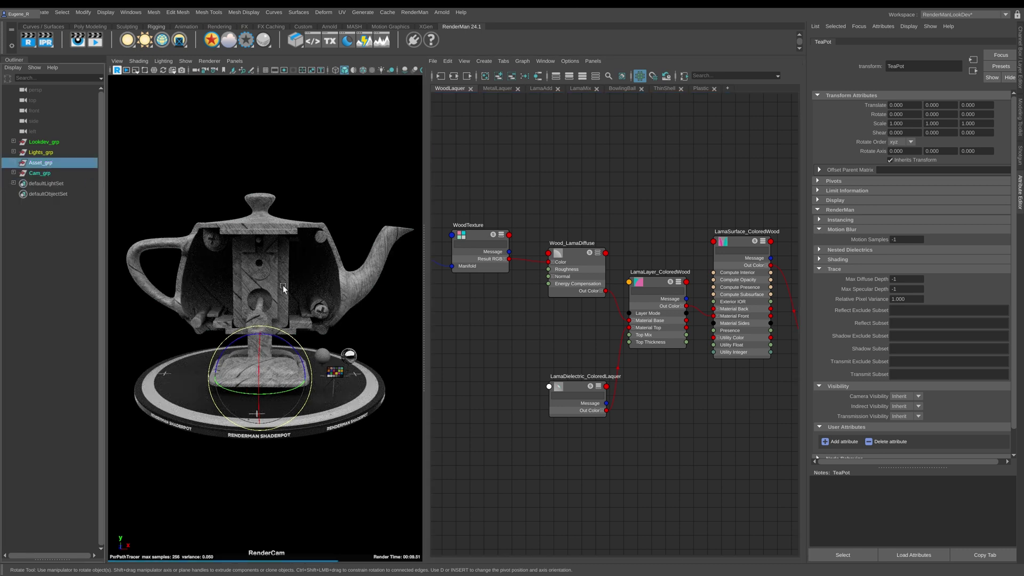
click(534, 337)
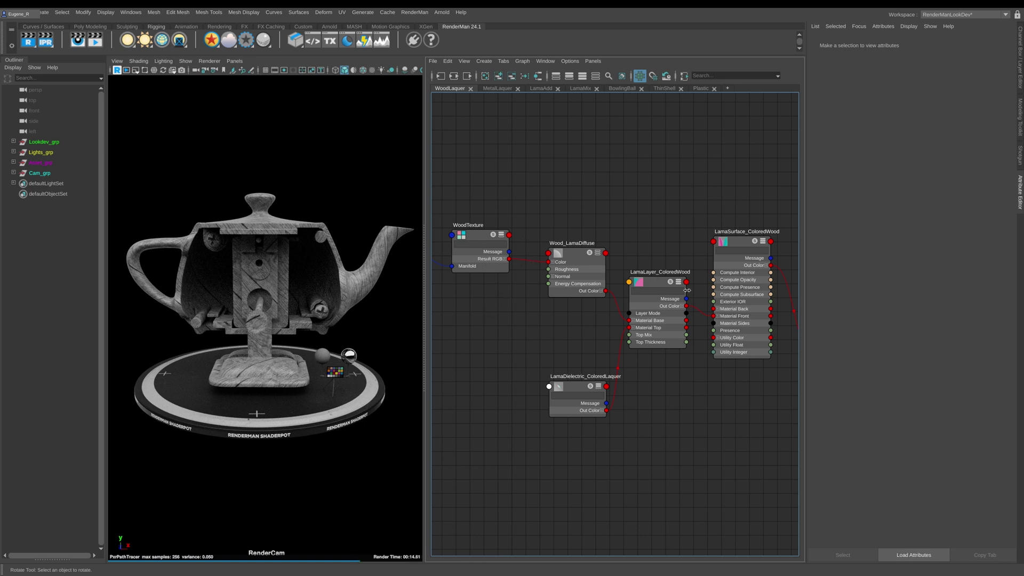
click(658, 283)
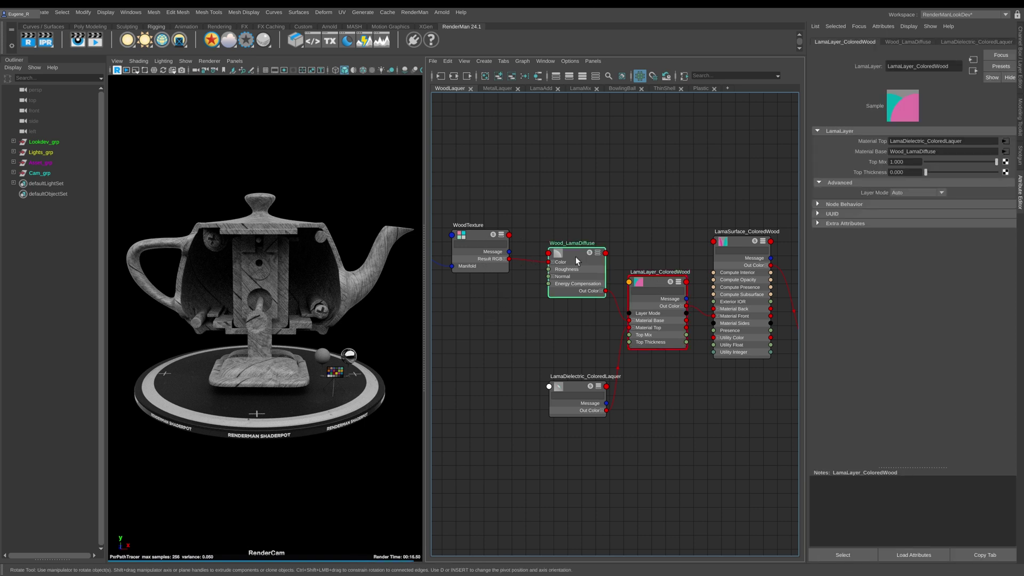
click(575, 257)
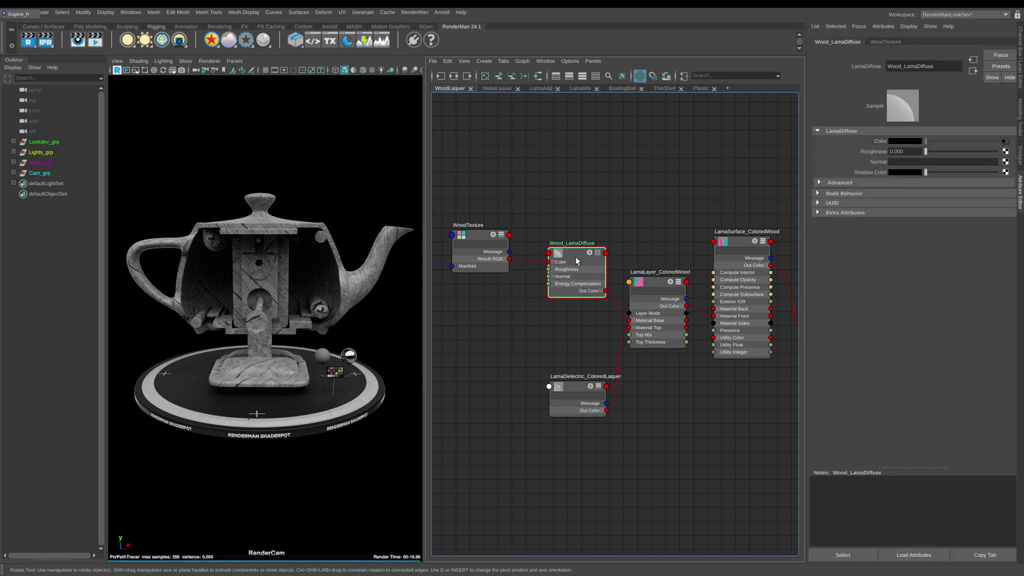
click(475, 239)
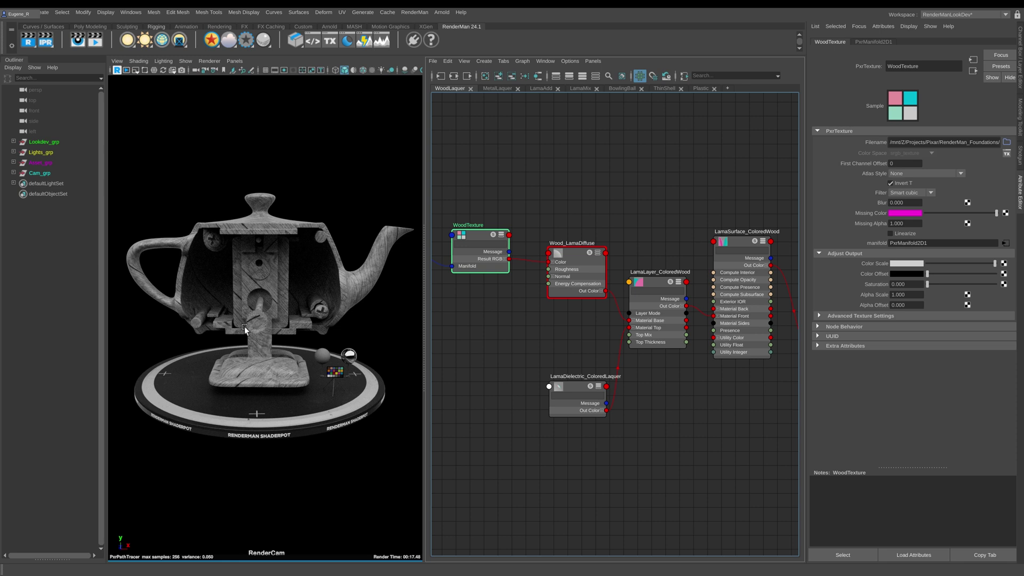
click(571, 258)
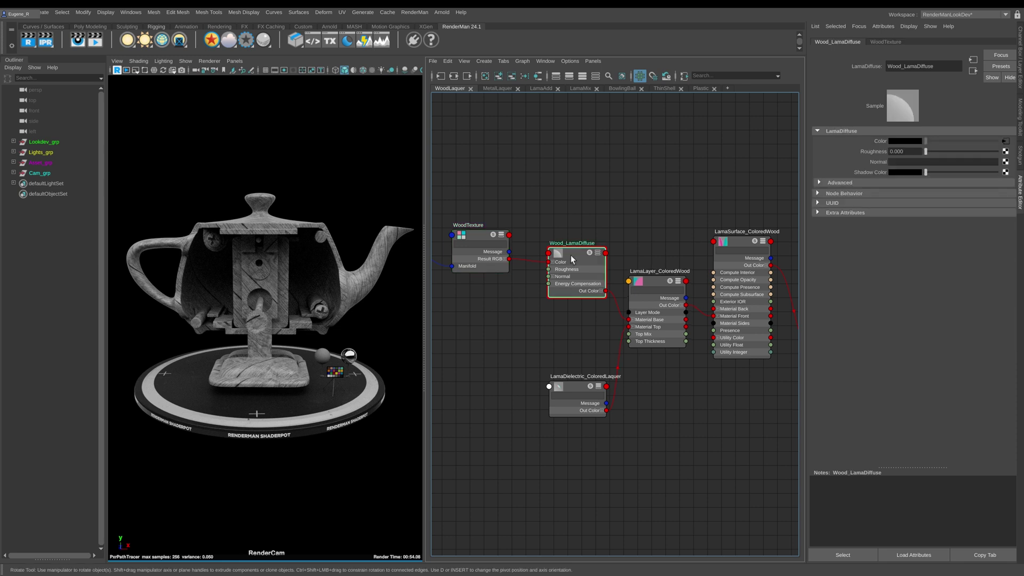
click(655, 287)
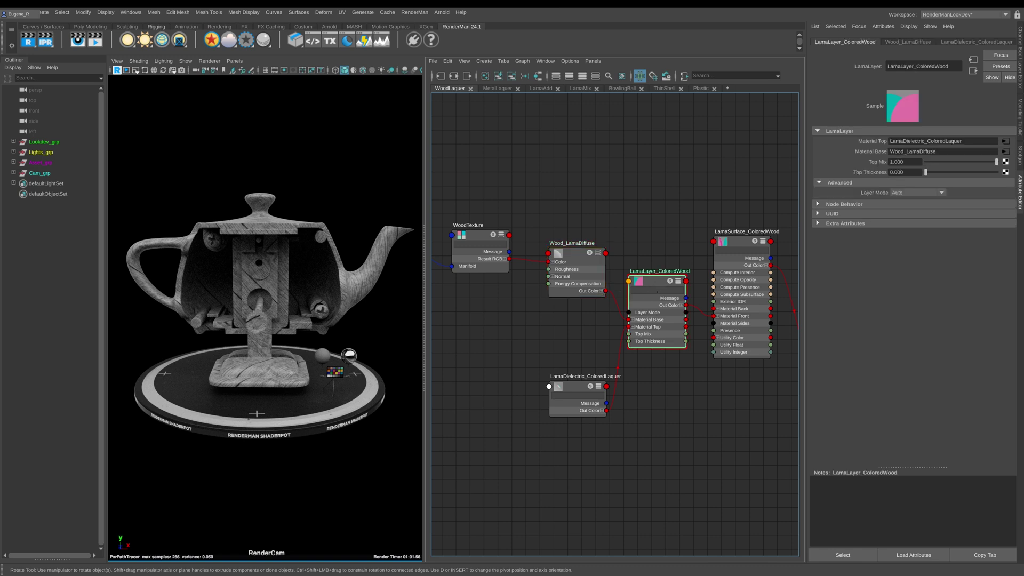
click(575, 384)
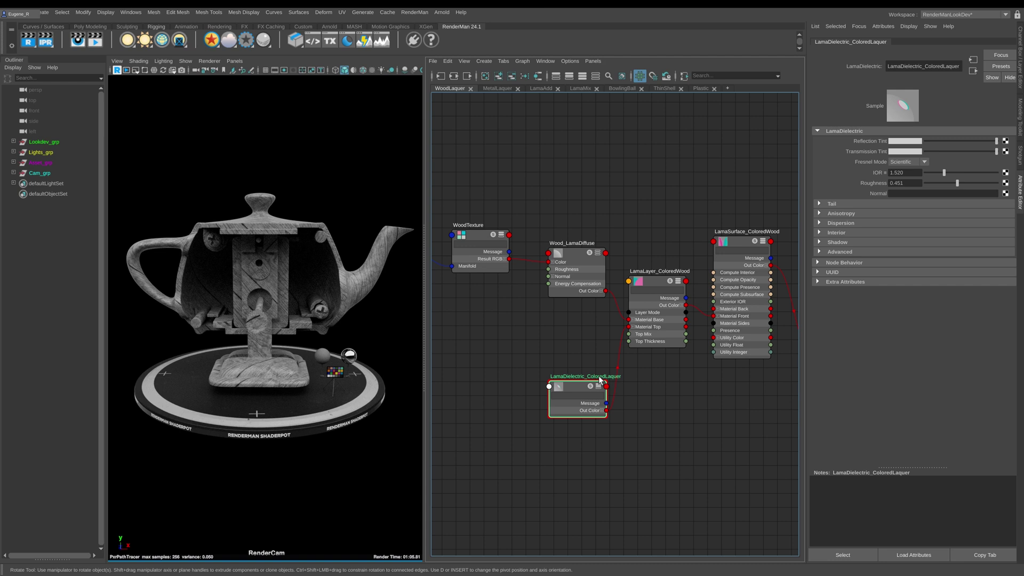
Step: Lower LamaDielectric_ColoredLaquer's roughness from 0.451 to 0.141
click(678, 295)
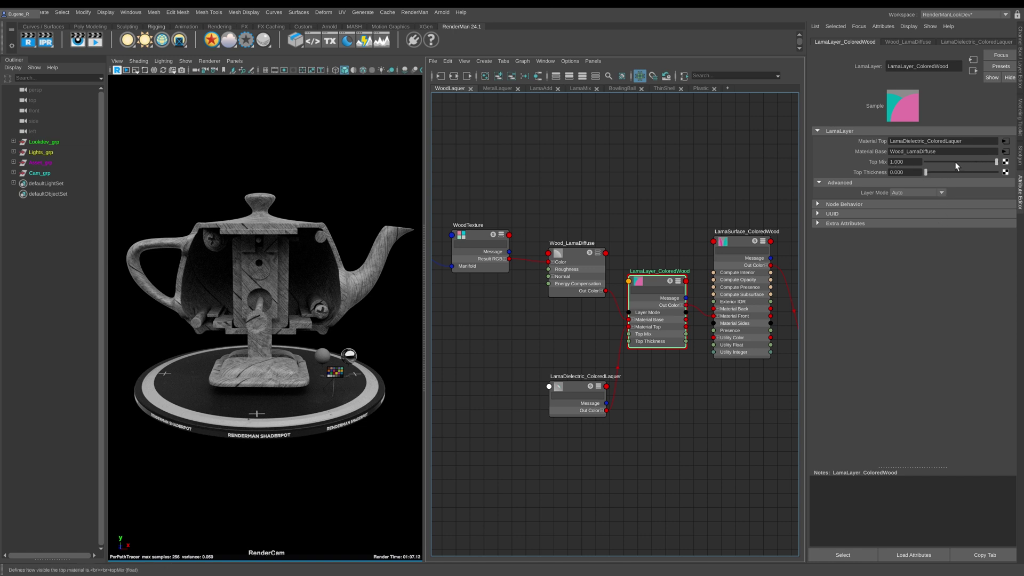
click(580, 390)
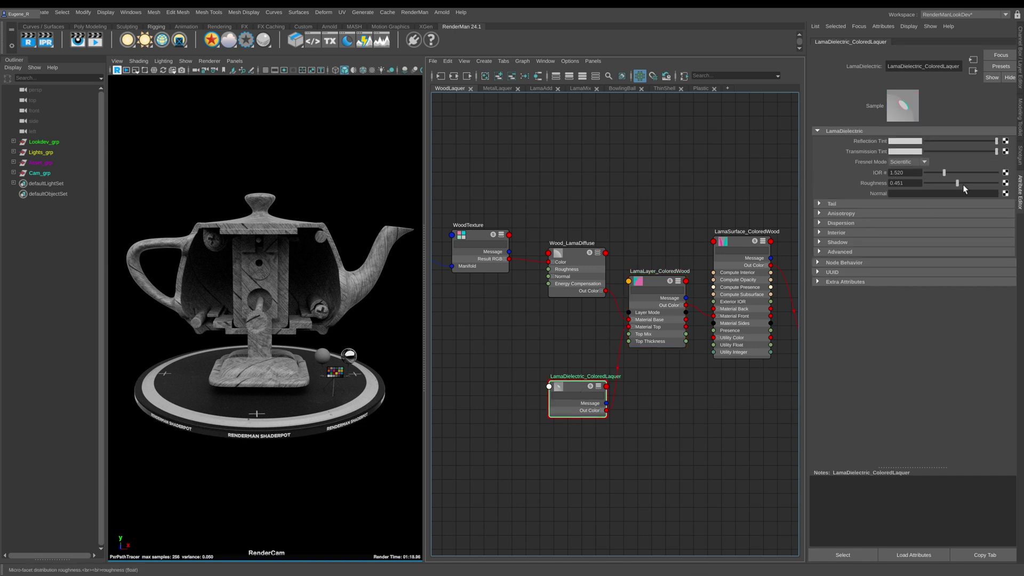
drag(957, 184, 943, 184)
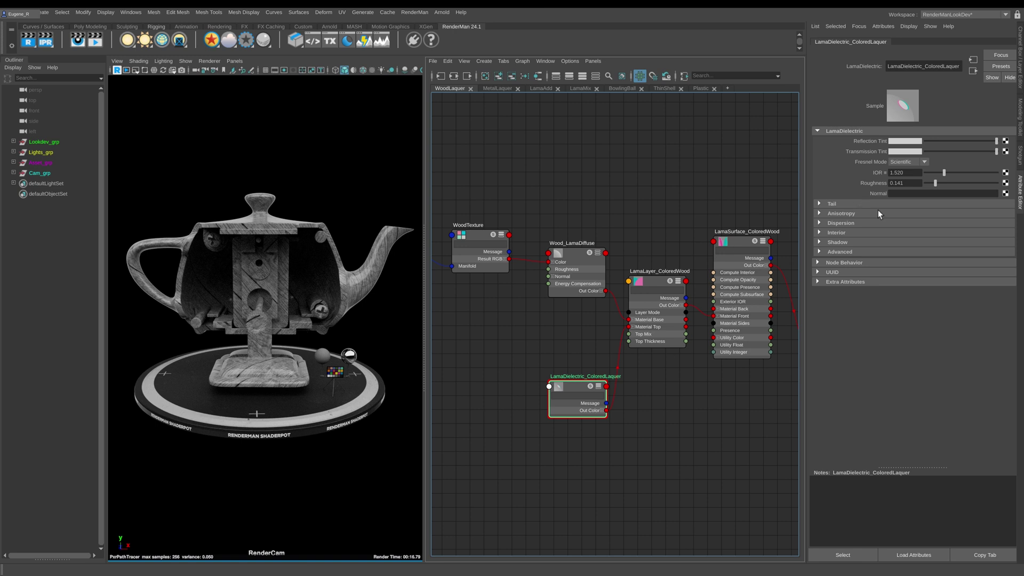
Step: Check the lacquer's absorption settings and raise LamaLayer_ColoredWood's Top Thickness to 0.243
click(675, 277)
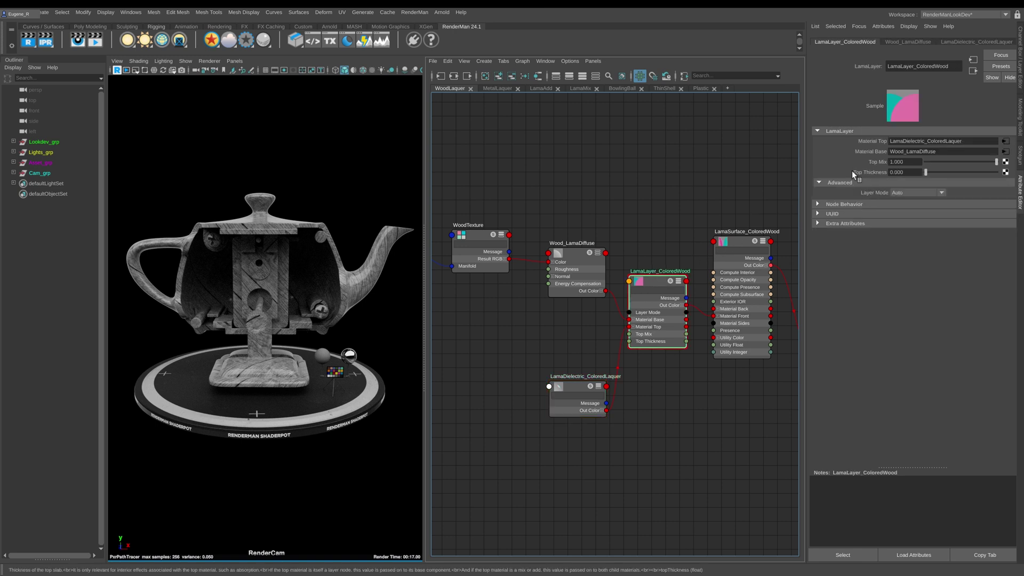
click(574, 388)
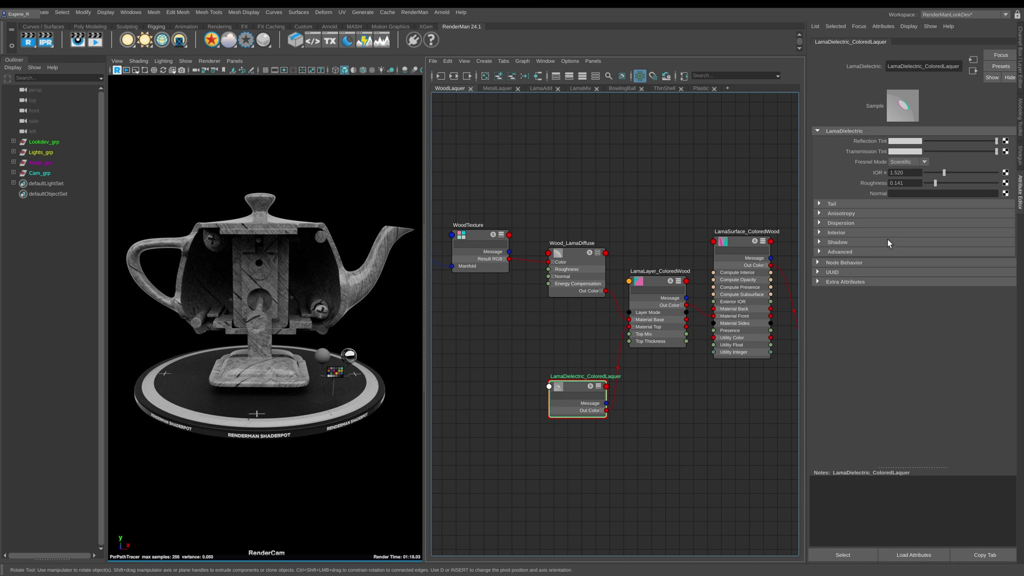
click(840, 233)
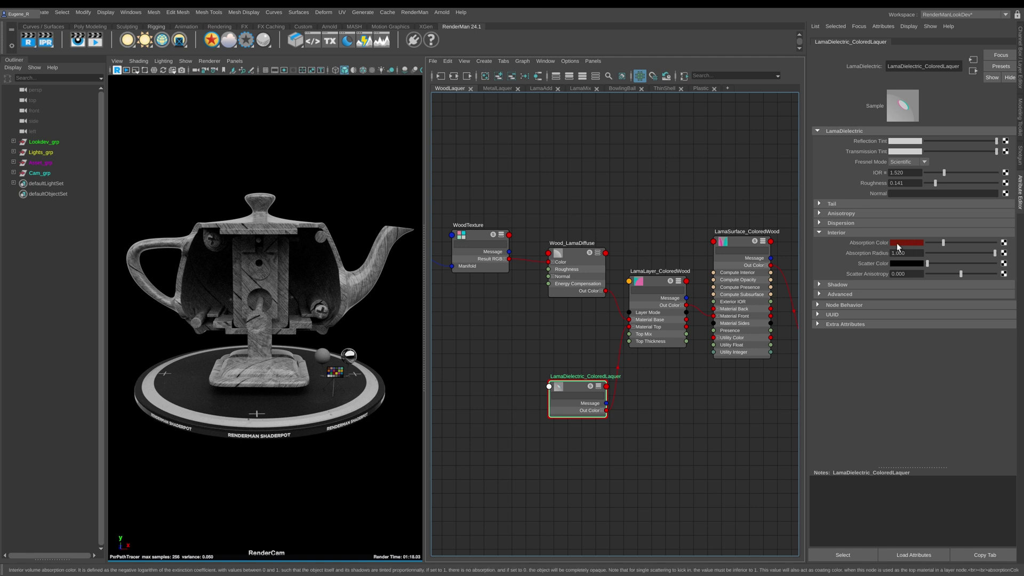
key(Right)
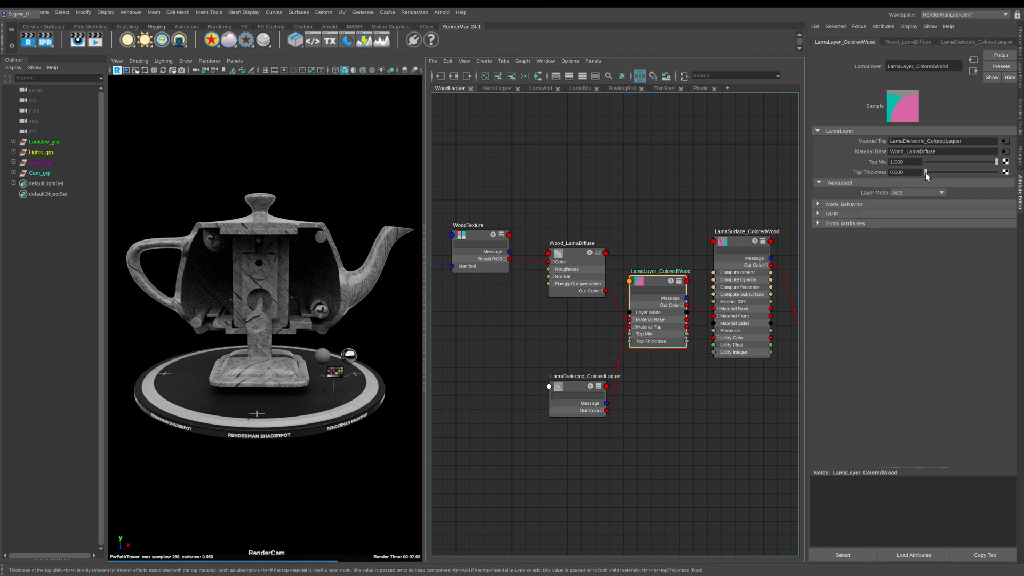
drag(927, 172, 943, 175)
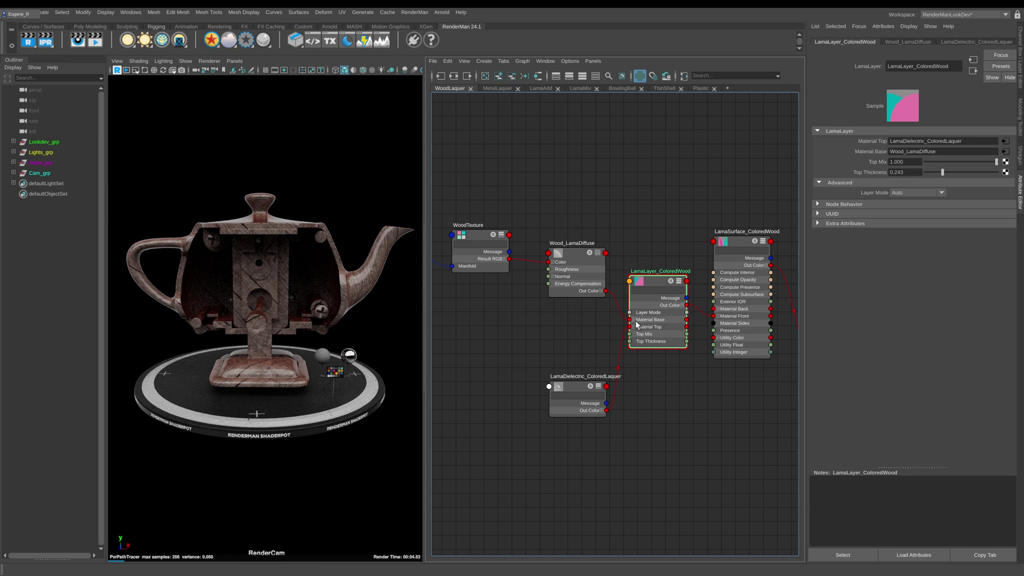
Step: Increase LamaLayer_ColoredWood's Top Thickness further to 0.661
click(574, 385)
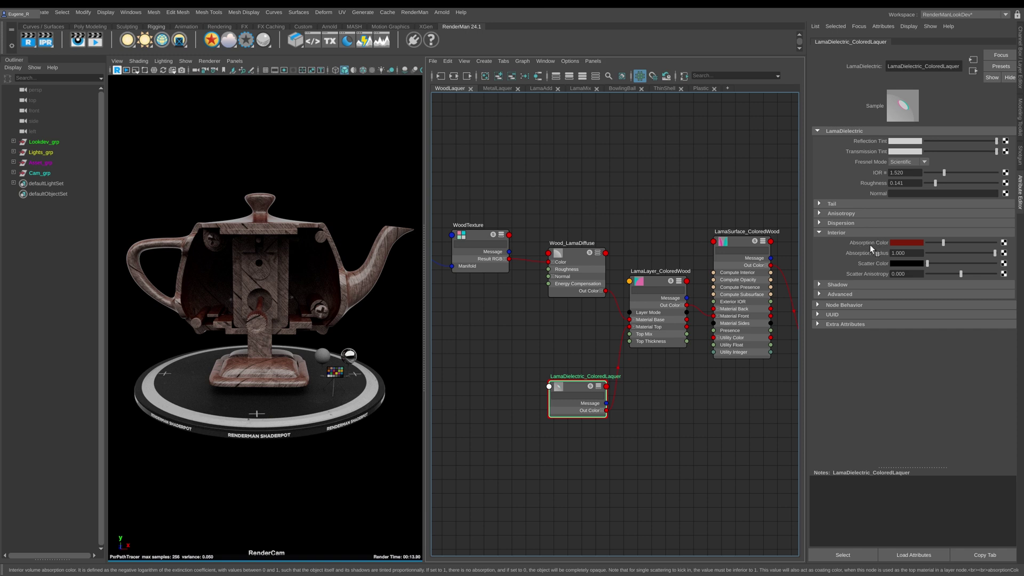
click(658, 320)
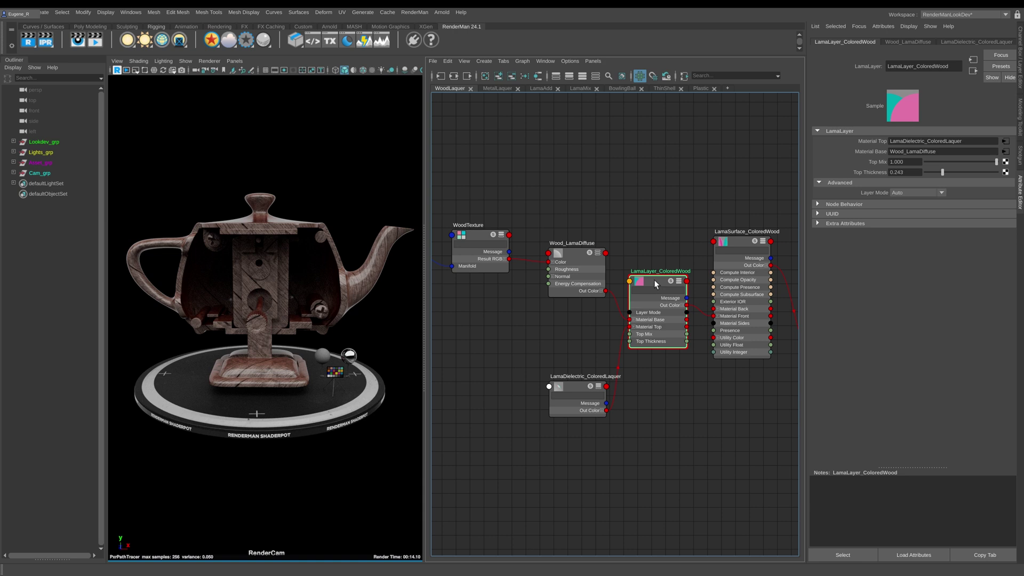
click(572, 386)
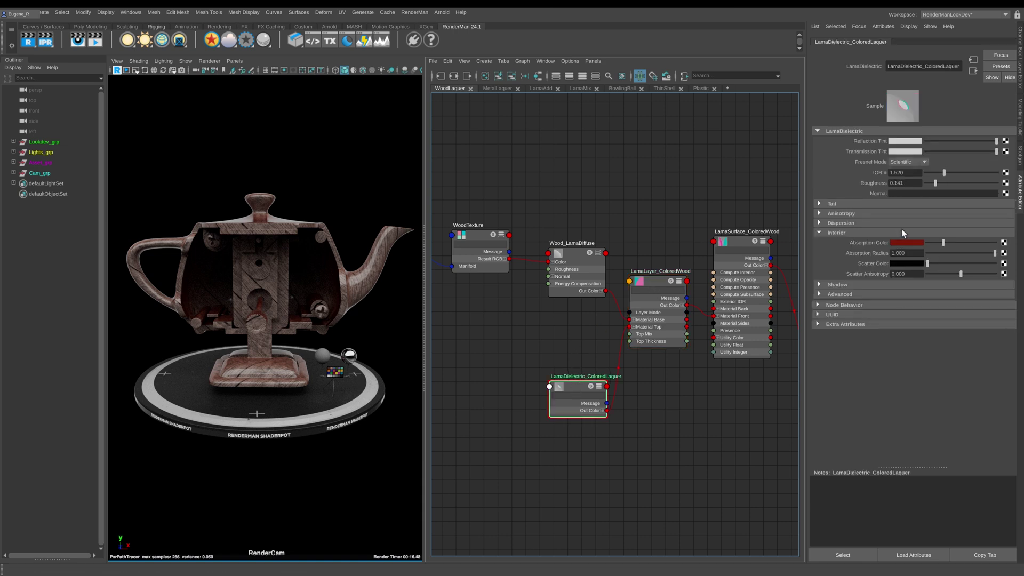
click(658, 284)
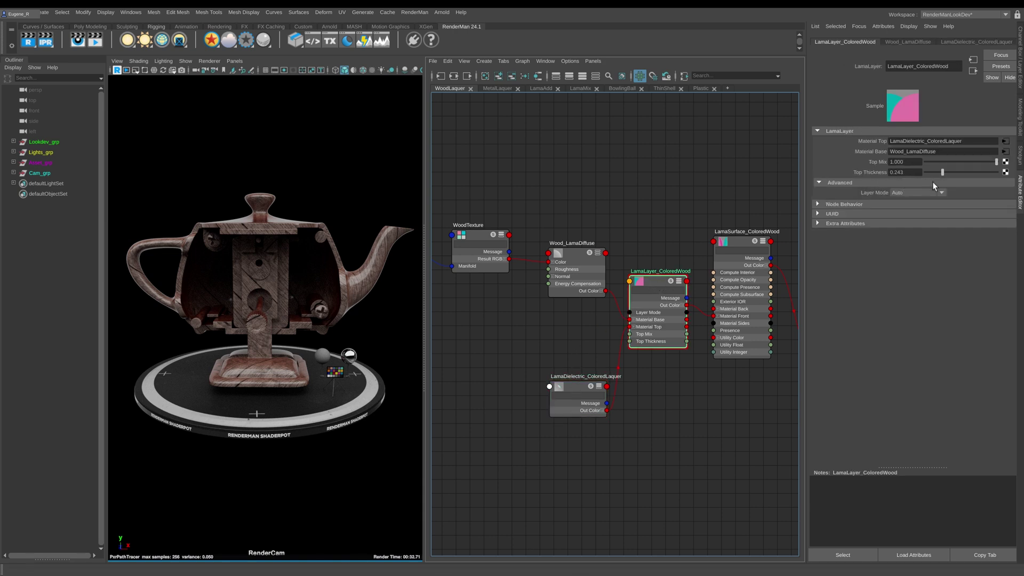
drag(942, 172, 971, 171)
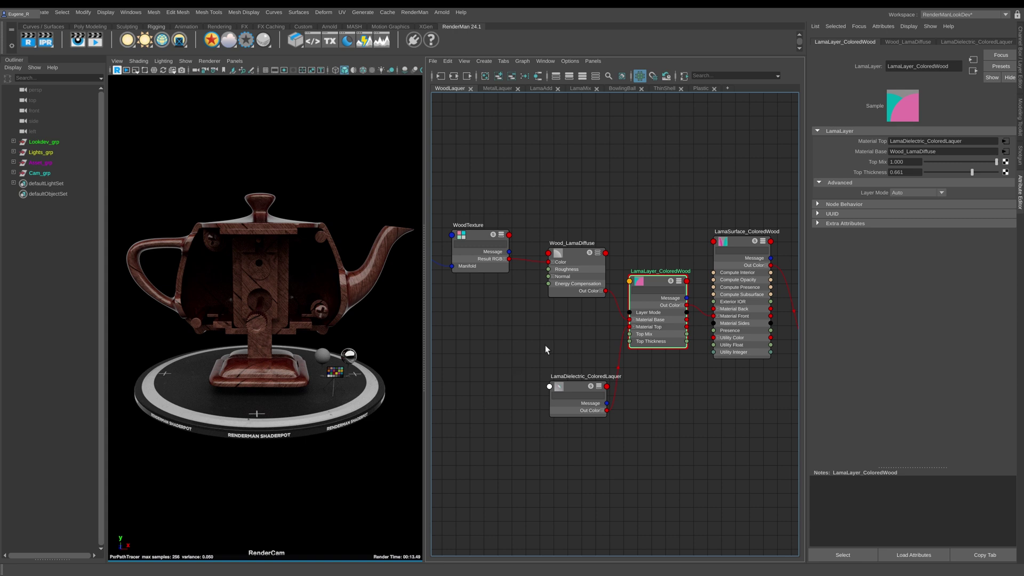
click(565, 251)
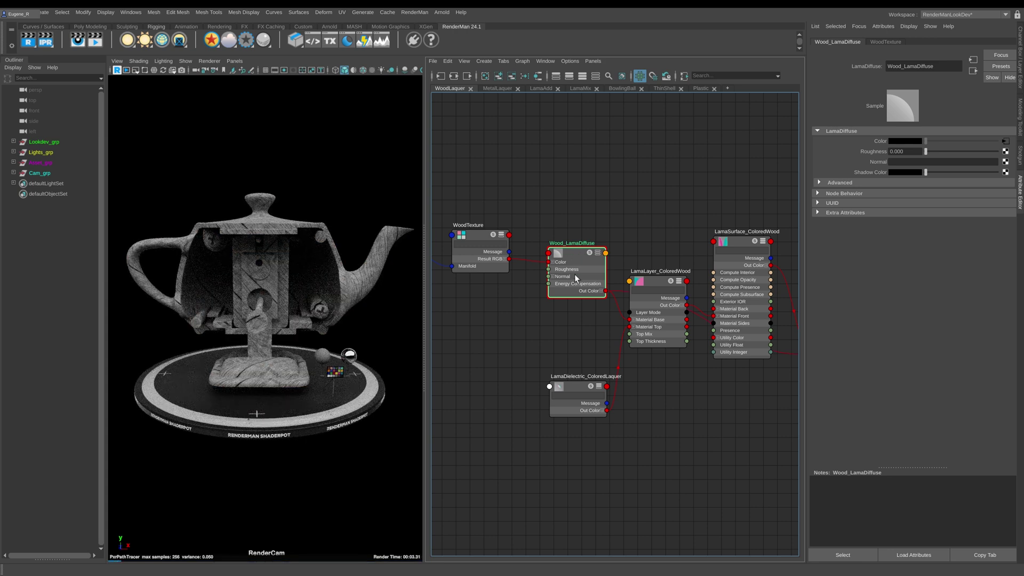
click(582, 387)
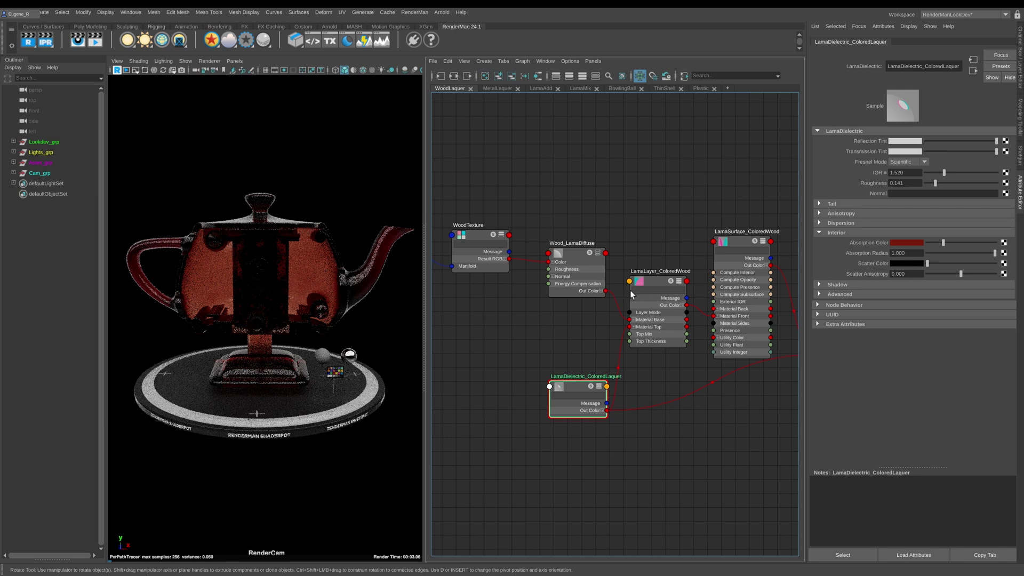
click(664, 287)
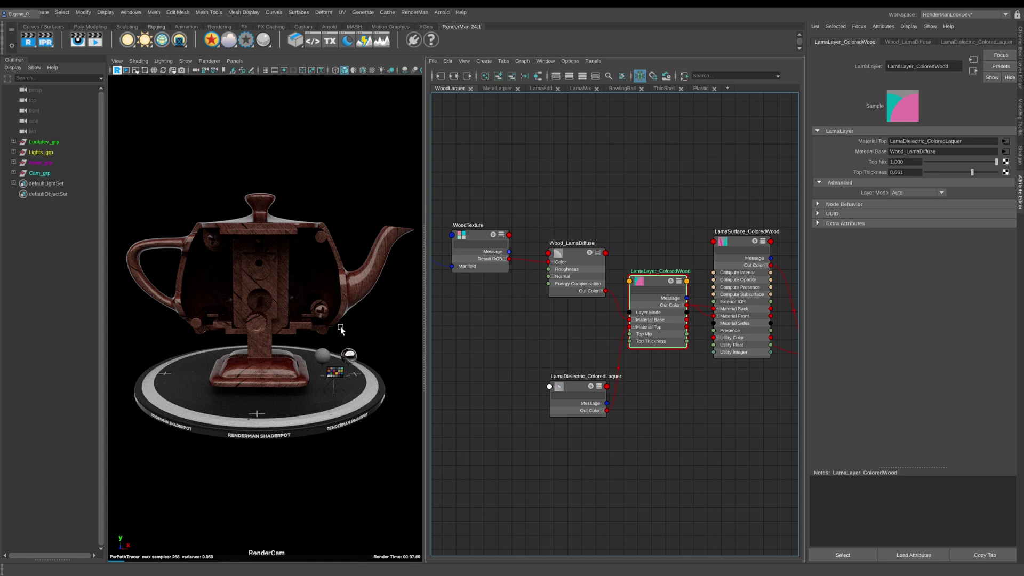
Step: Assign LamaSurface9 from the MetalLaquer graph to the TeaPot model
click(496, 88)
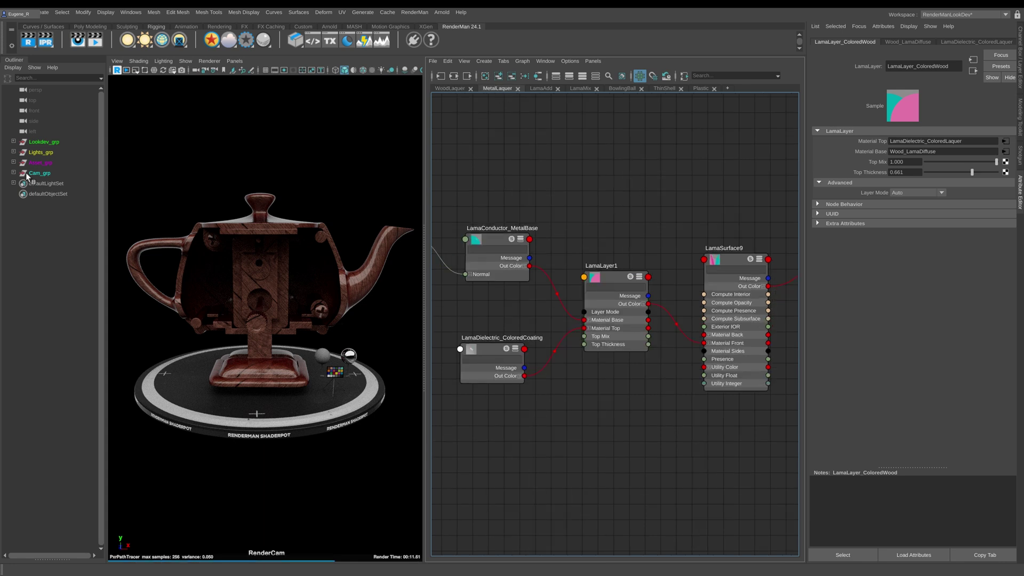
click(13, 162)
click(44, 193)
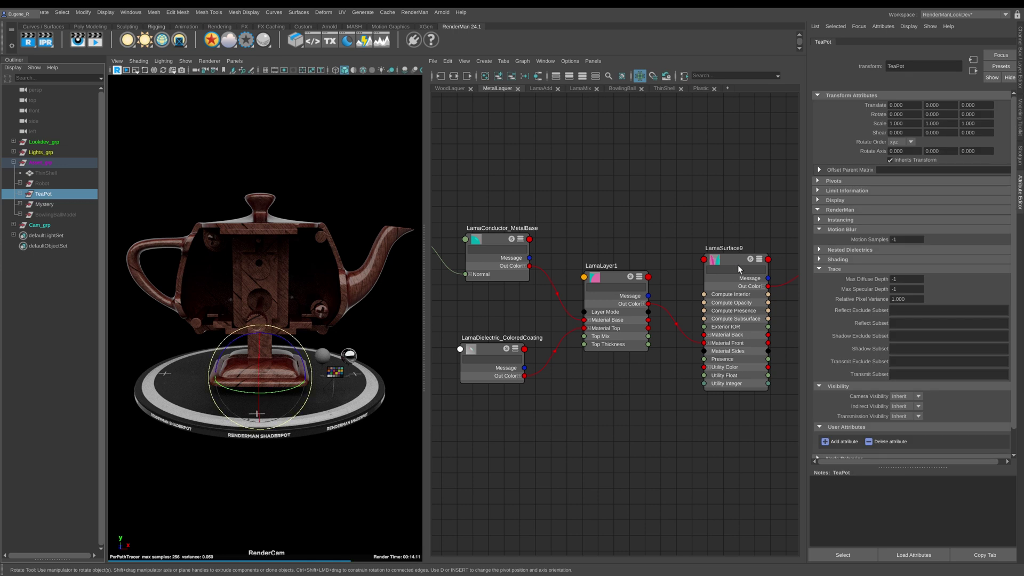
right_drag(734, 261, 740, 235)
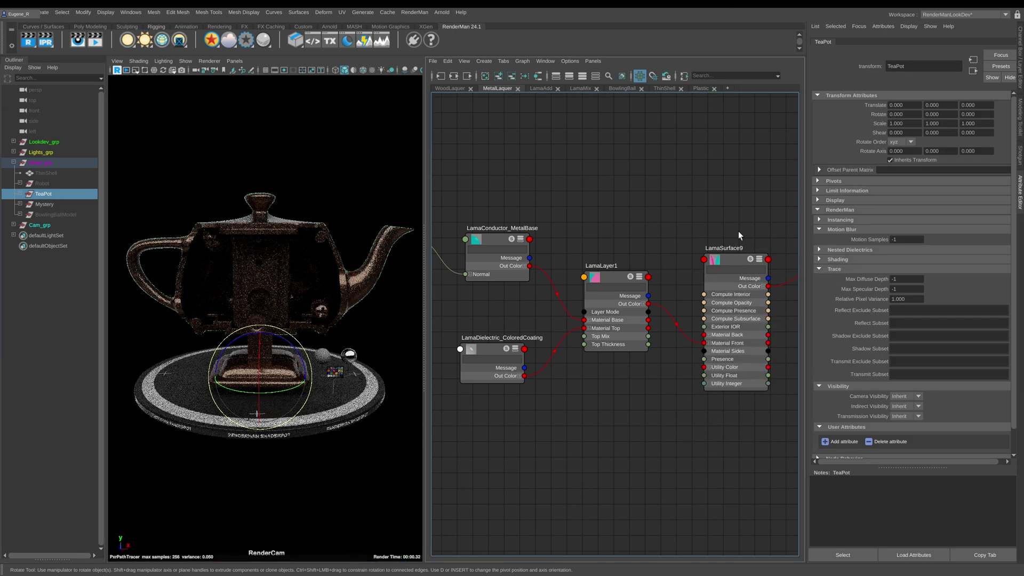
Step: Set LamaLayer1's Top Thickness to 0 and inspect LamaConductor_MetalBase
click(613, 307)
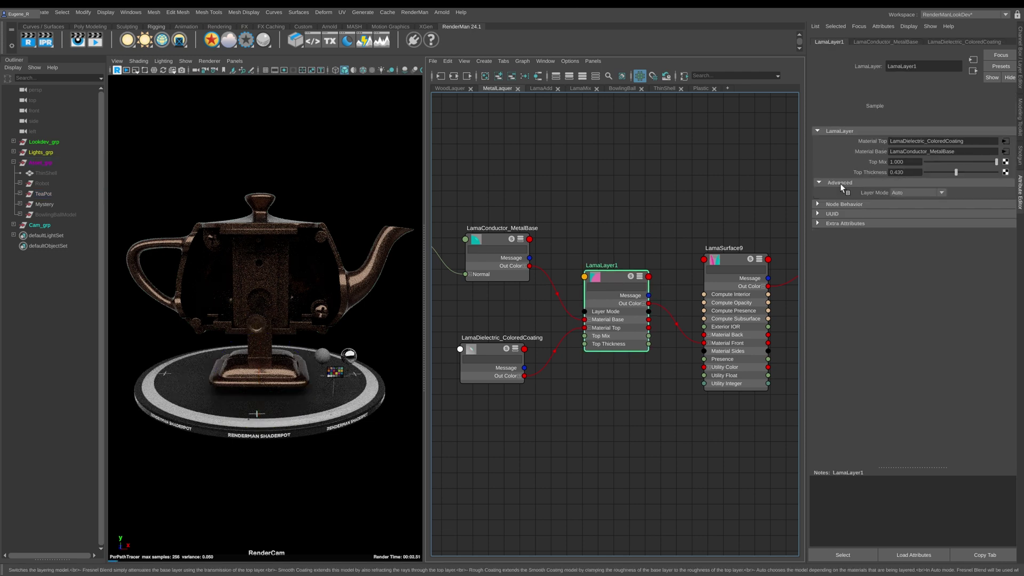
drag(955, 172, 925, 172)
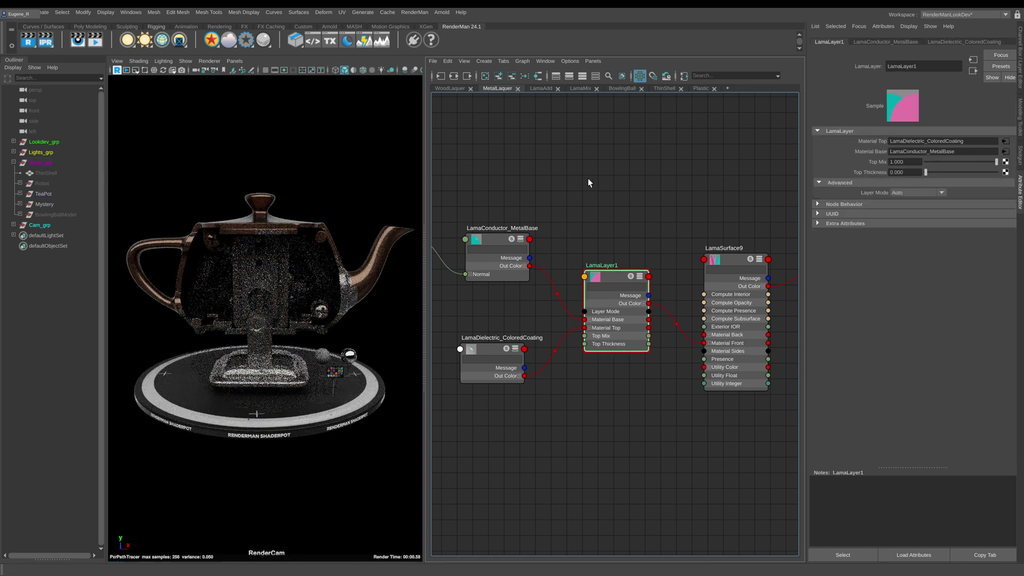
click(514, 231)
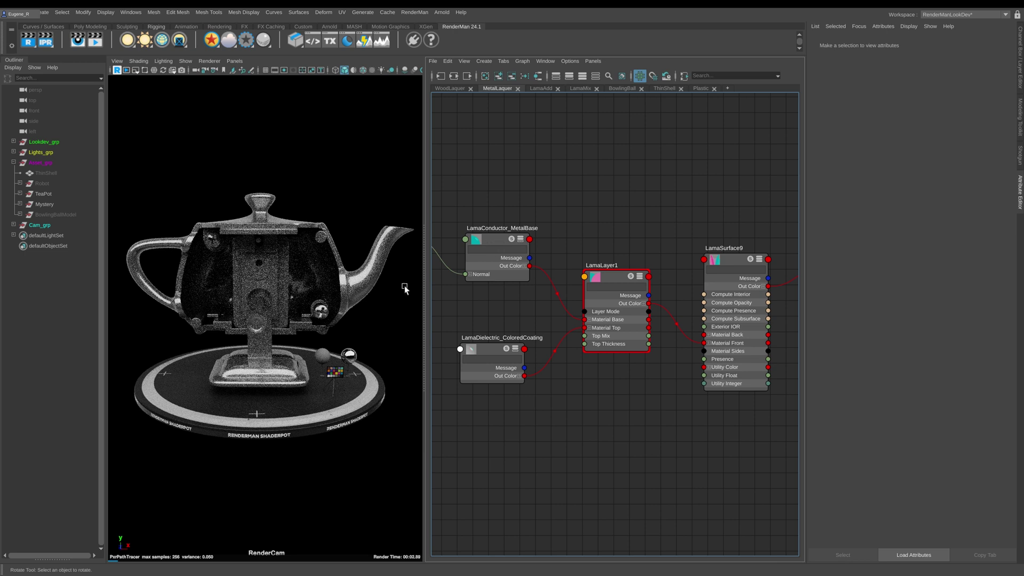
click(498, 239)
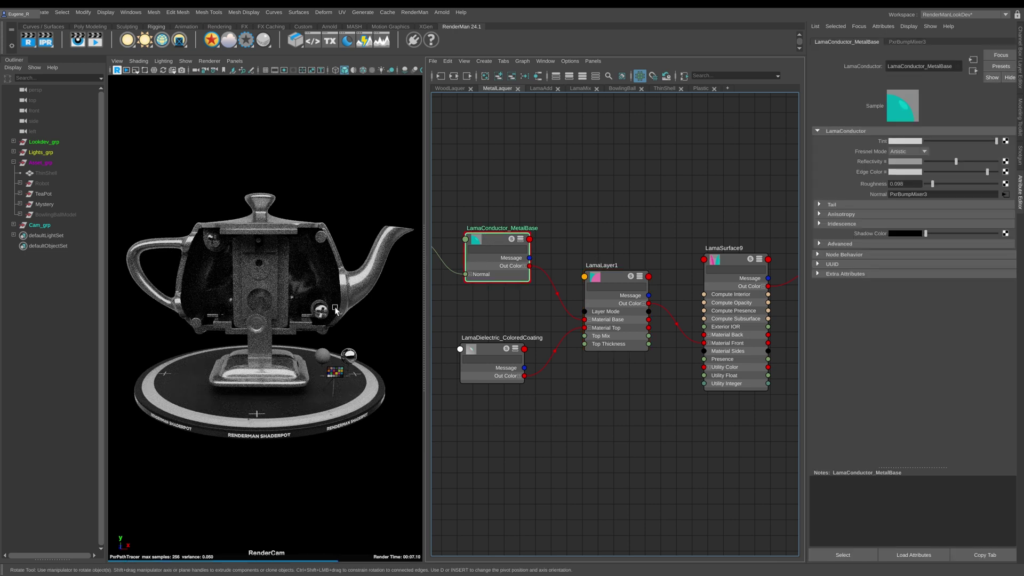
alt+middle_drag(484, 194, 501, 160)
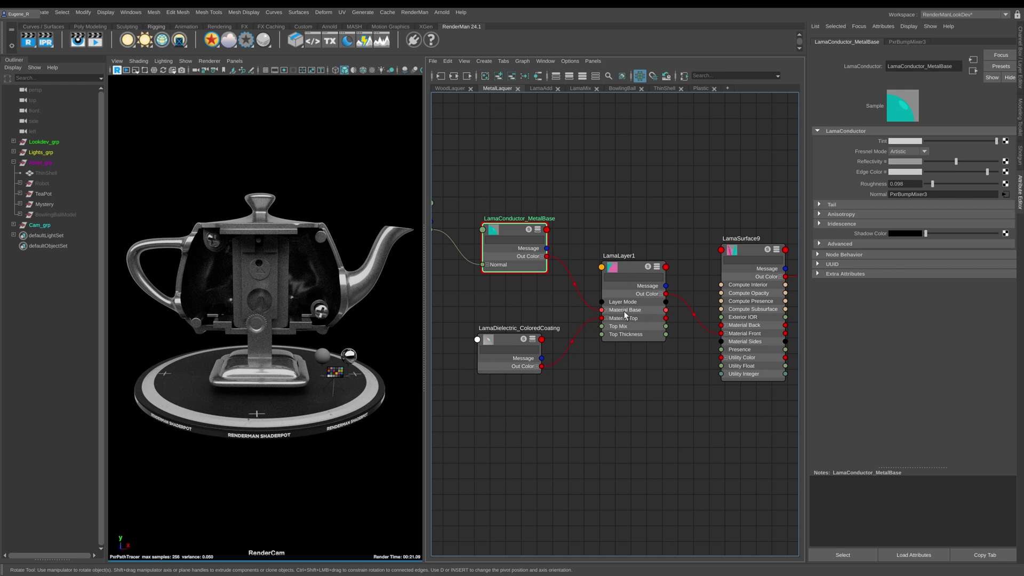
Step: Raise LamaLayer1's Top Thickness from 0.000 back to 0.203
click(508, 337)
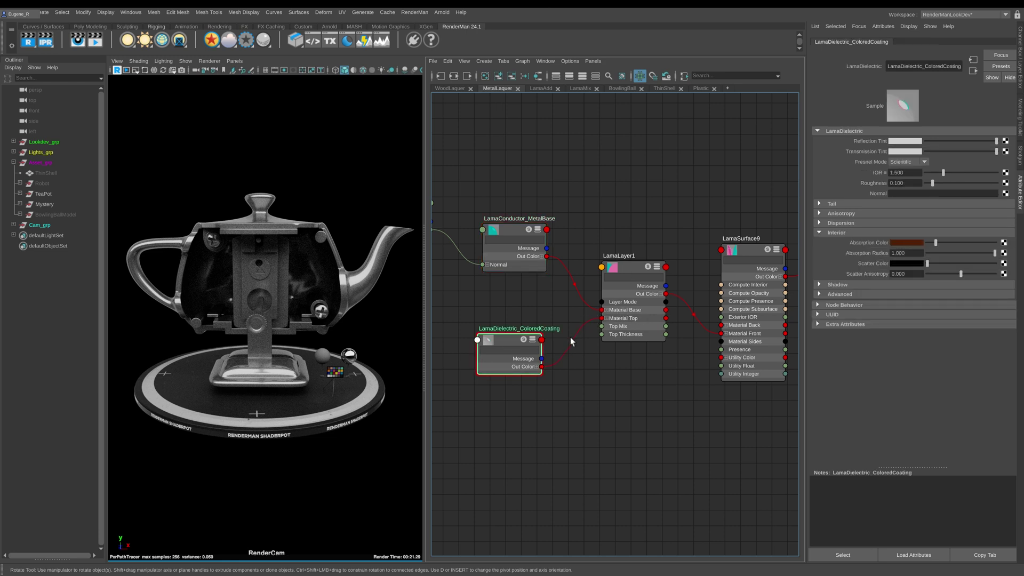
click(632, 264)
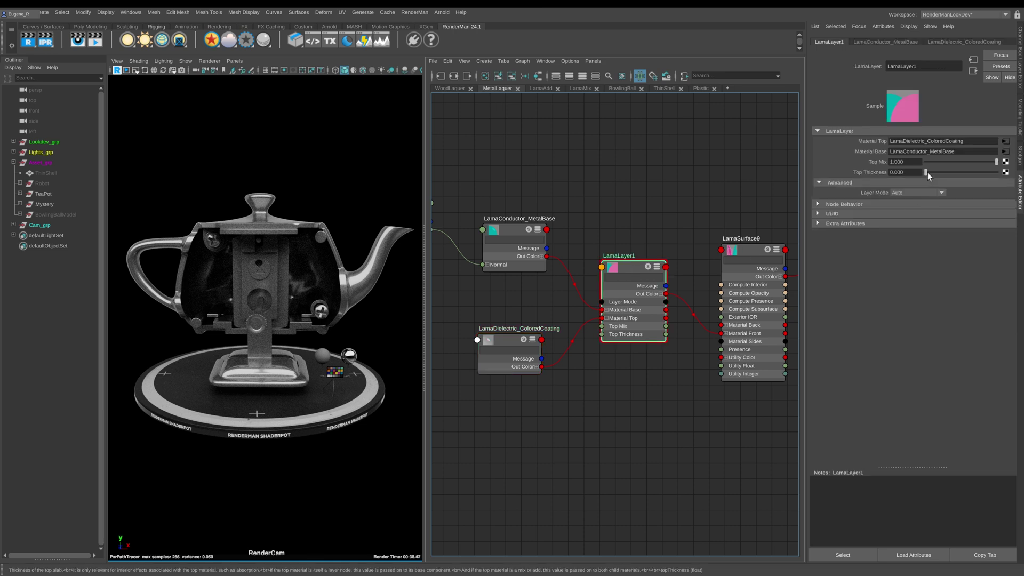
drag(927, 172, 961, 172)
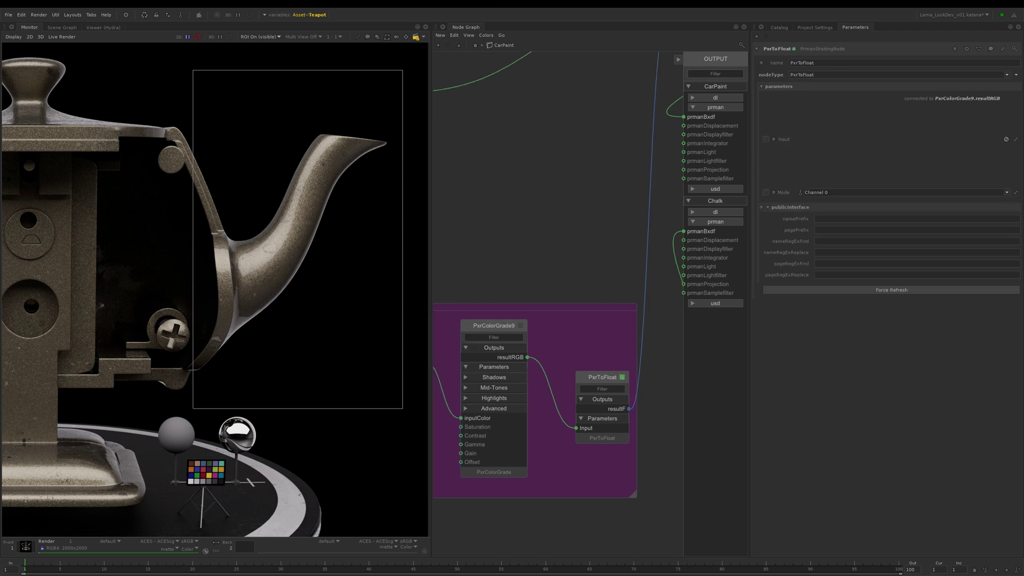
Step: Inspect the adjustment settings of the PxrColorGrade9 node
click(604, 266)
click(766, 150)
click(767, 150)
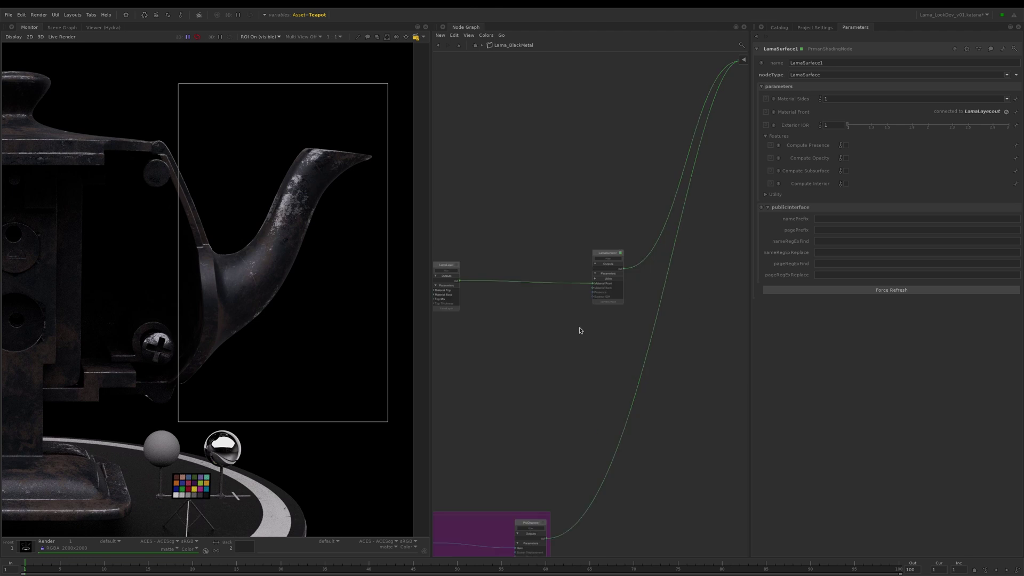
Step: Frame the RoughMetal conductor in Lama_BlackMetal and expand its Tail settings (Tail Mix 0.247)
click(632, 256)
scroll(676, 242, down, 5)
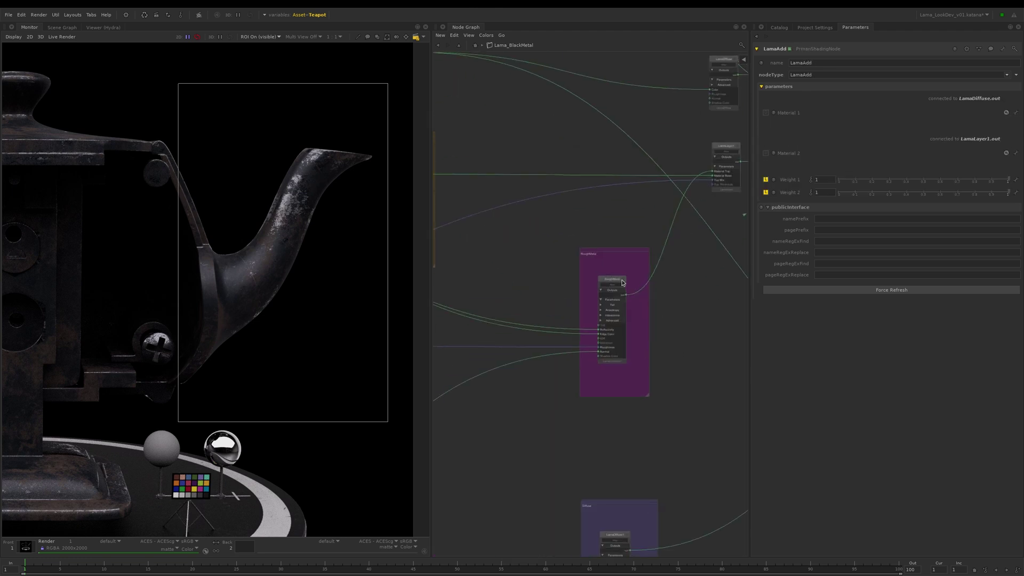
click(642, 285)
key(f)
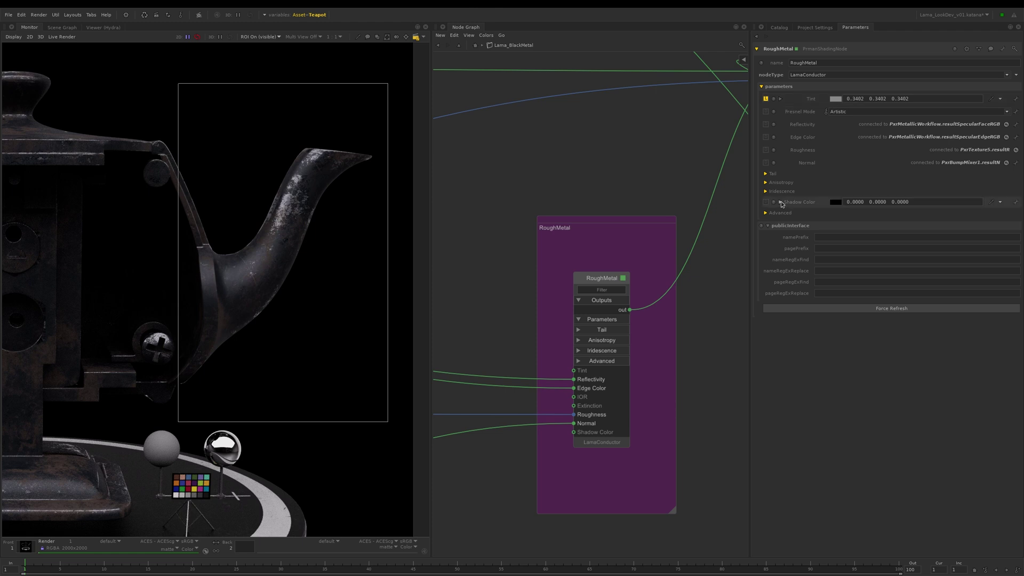
click(769, 173)
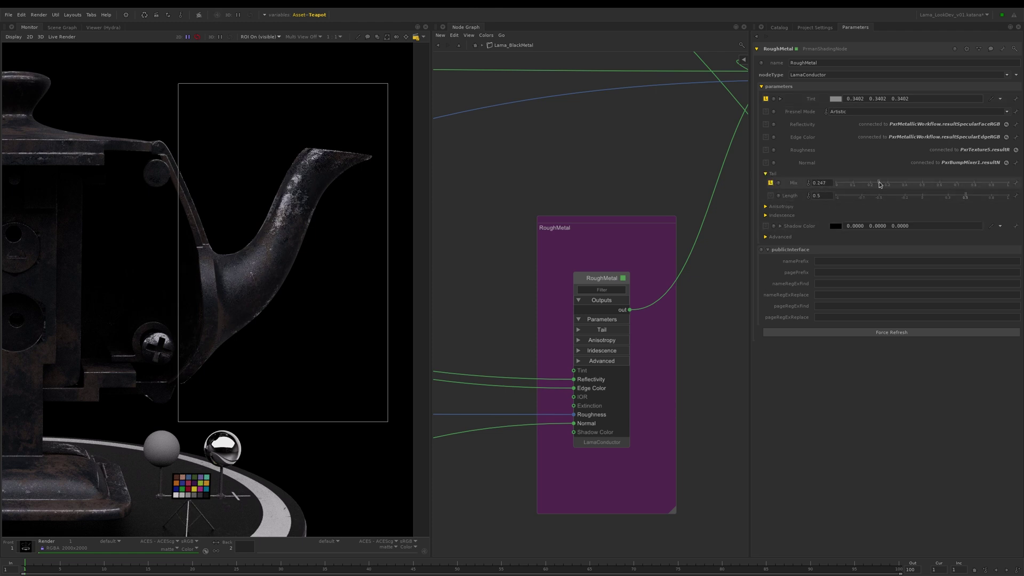